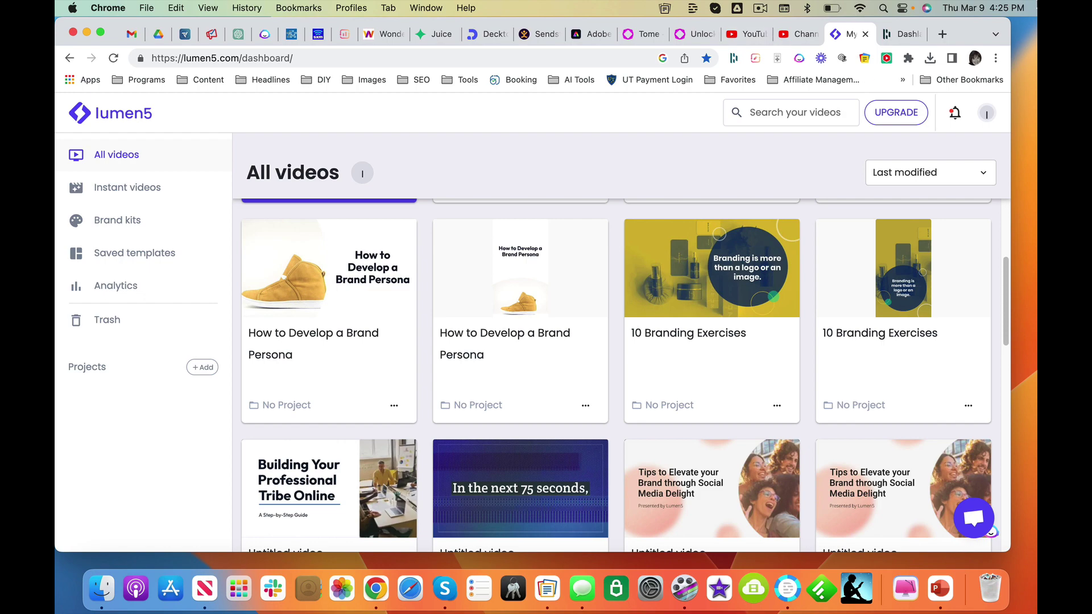
pyautogui.scroll(-5, 793, 342)
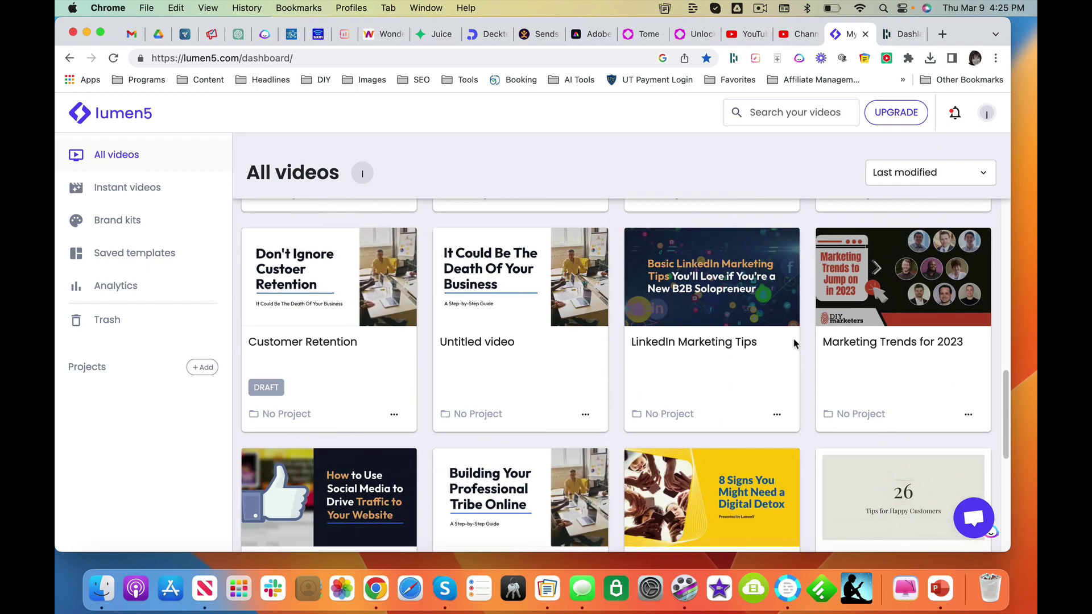
pyautogui.scroll(-2, 794, 344)
pyautogui.scroll(-3, 794, 344)
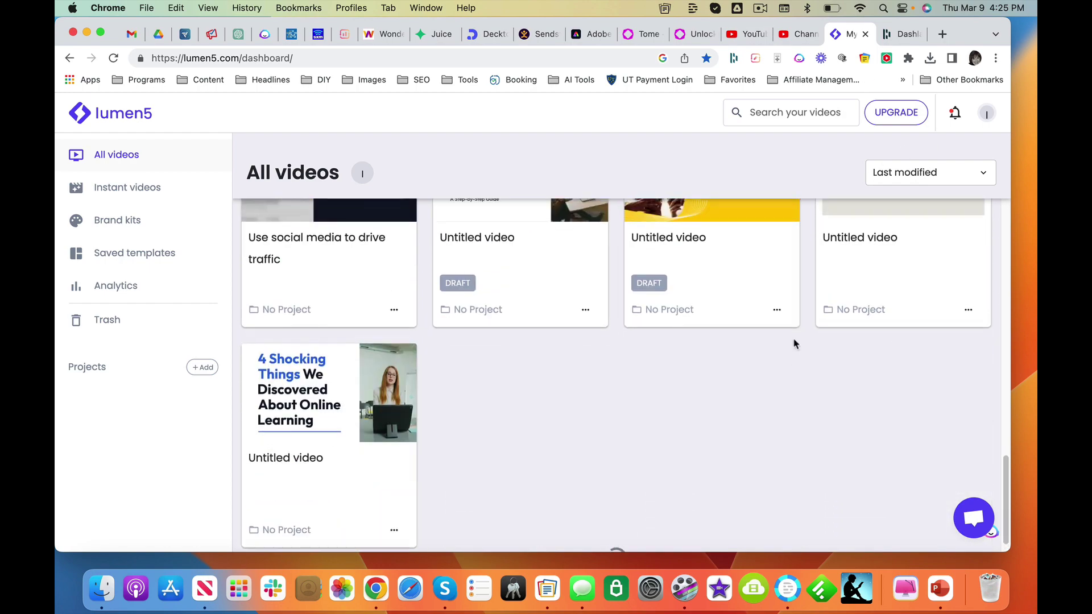
pyautogui.scroll(2, 794, 344)
pyautogui.scroll(3, 794, 343)
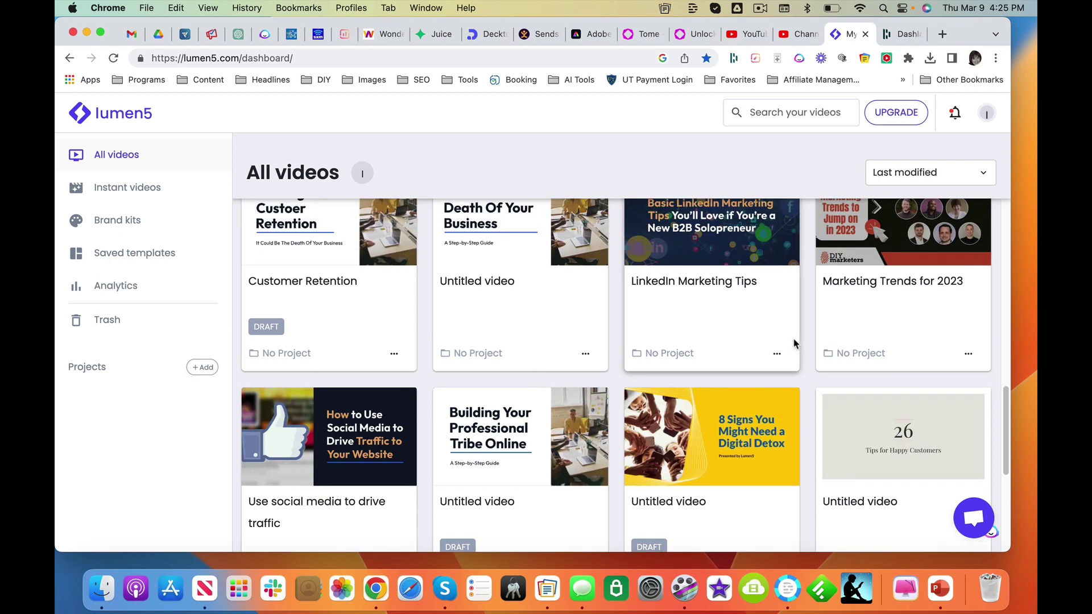
pyautogui.scroll(1, 794, 344)
pyautogui.scroll(3, 794, 344)
pyautogui.scroll(2, 794, 343)
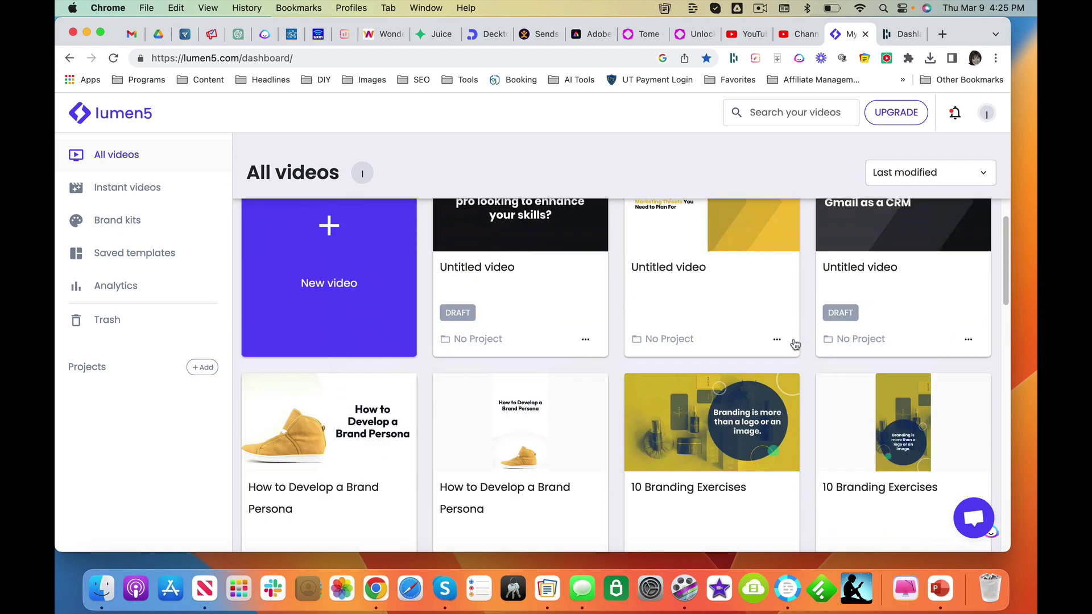
pyautogui.scroll(1, 793, 344)
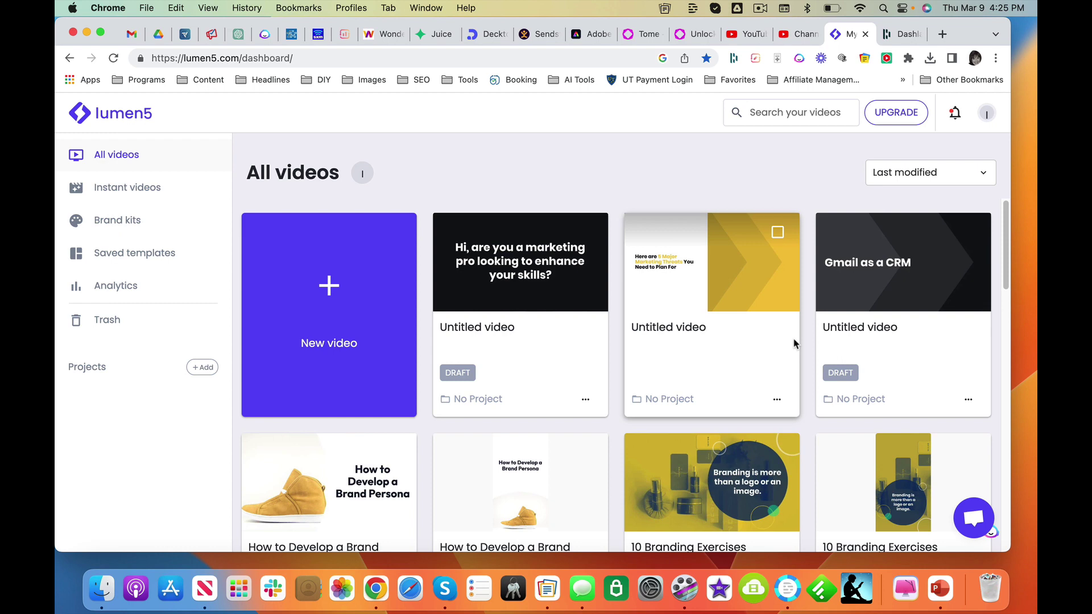
pyautogui.moveTo(956, 277)
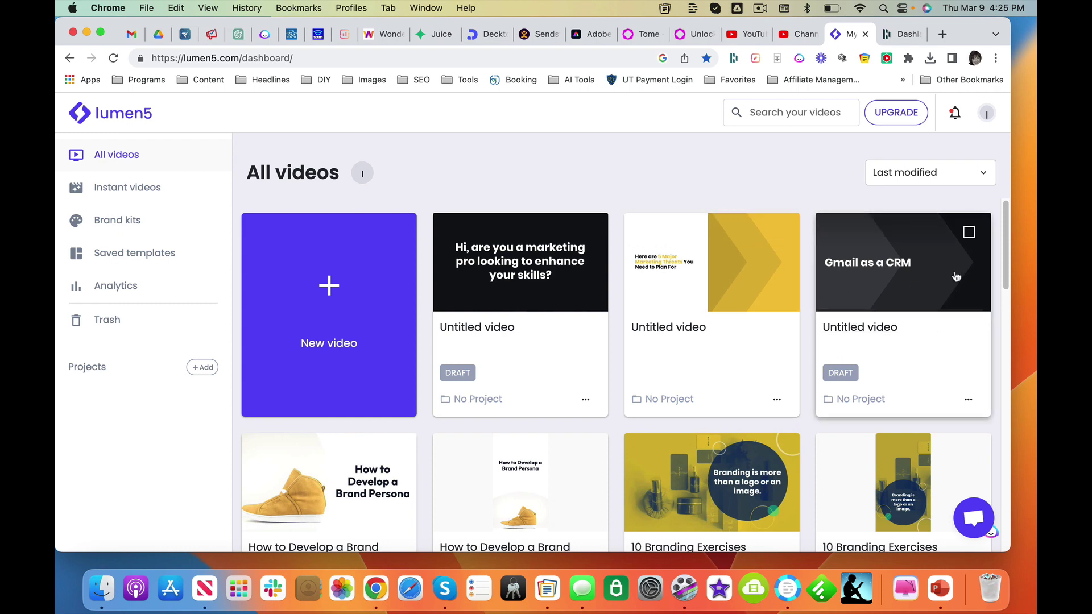
# - Open the 'Gmail as a CRM' draft card from the All videos grid
pyautogui.click(931, 272)
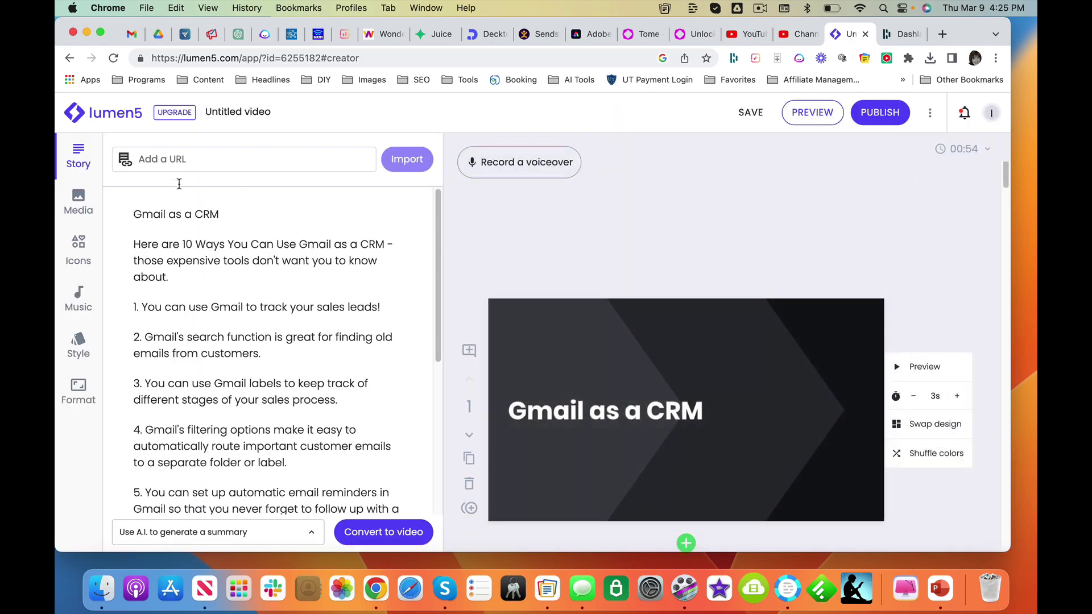
pyautogui.moveTo(257, 307)
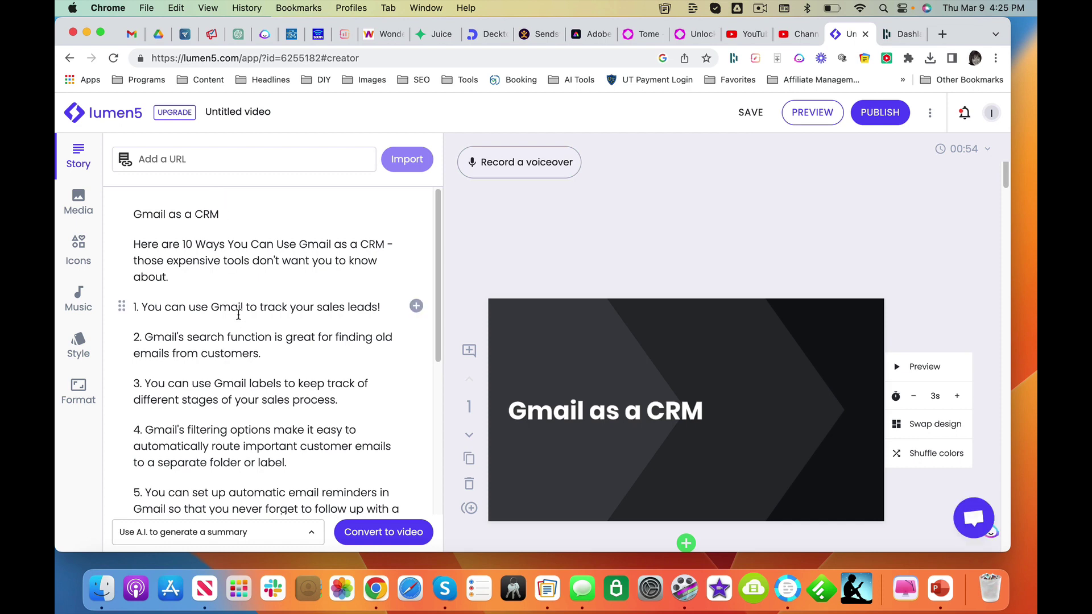
pyautogui.scroll(-2, 250, 371)
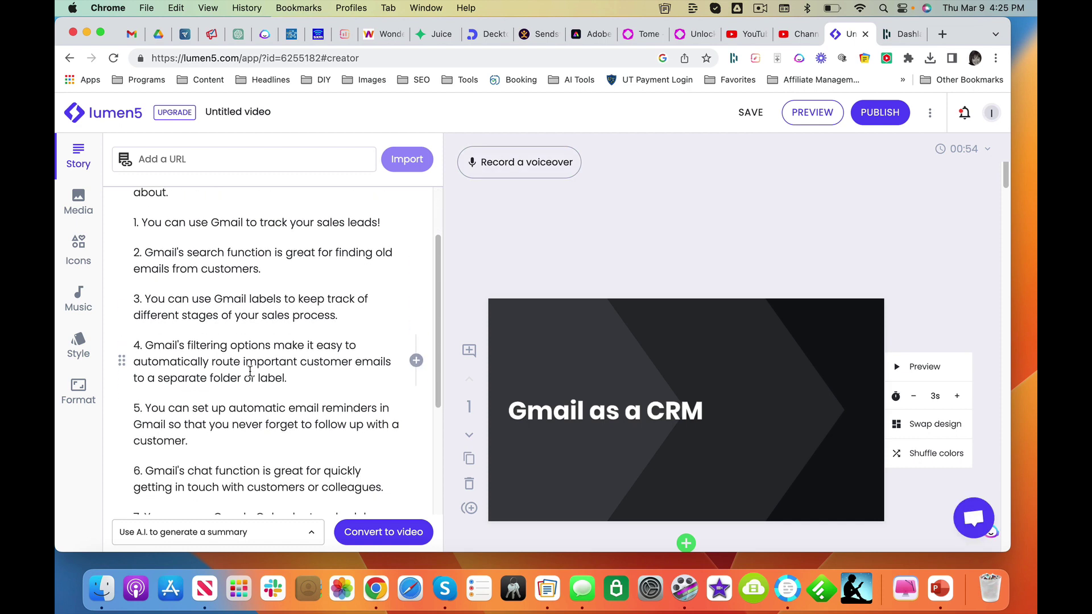
pyautogui.scroll(-4, 250, 371)
pyautogui.scroll(5, 250, 371)
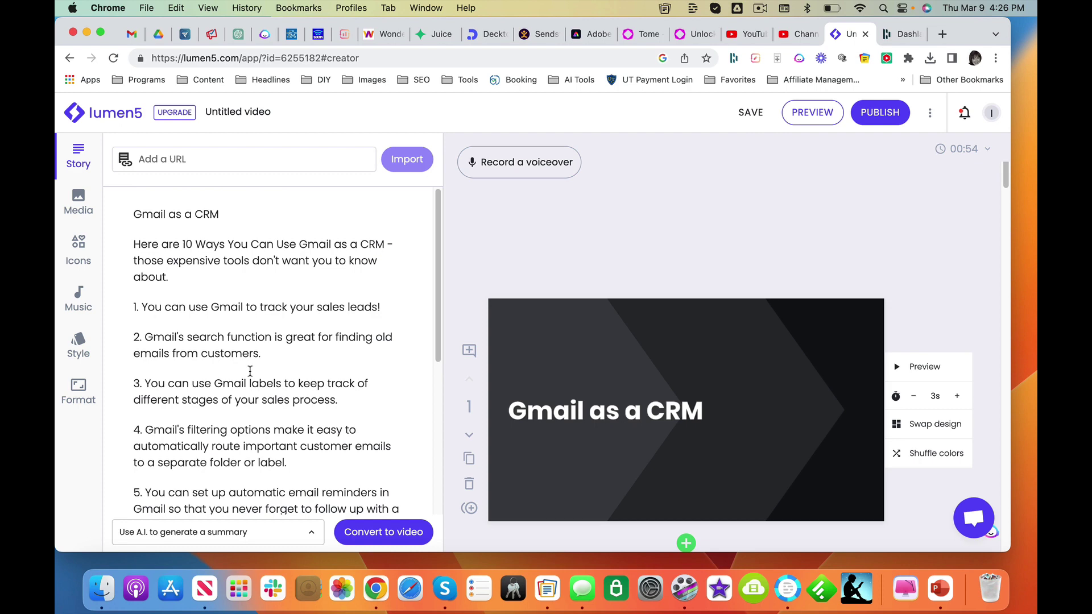
pyautogui.scroll(-3, 636, 437)
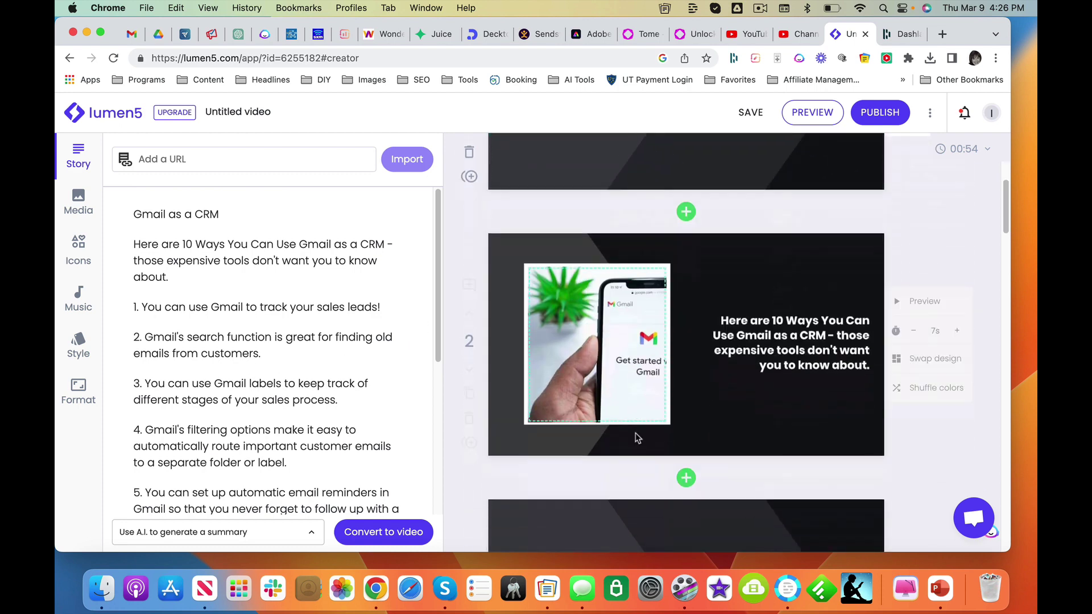
pyautogui.scroll(-3, 635, 438)
pyautogui.scroll(-3, 636, 437)
pyautogui.scroll(-3, 636, 437)
pyautogui.scroll(-3, 636, 437)
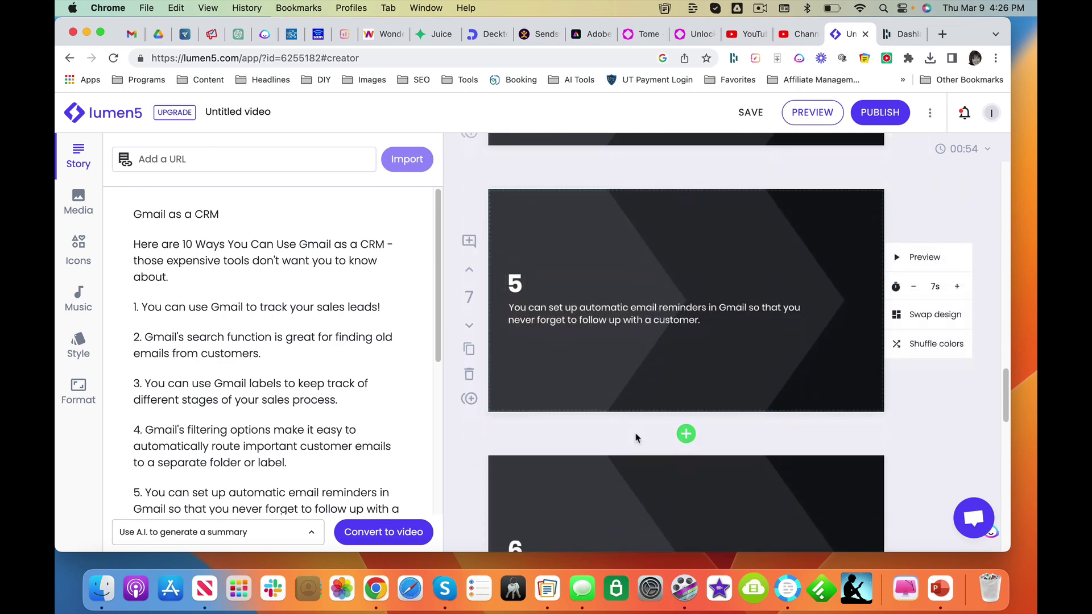
pyautogui.scroll(-5, 635, 437)
pyautogui.scroll(-3, 635, 438)
pyautogui.scroll(10, 635, 438)
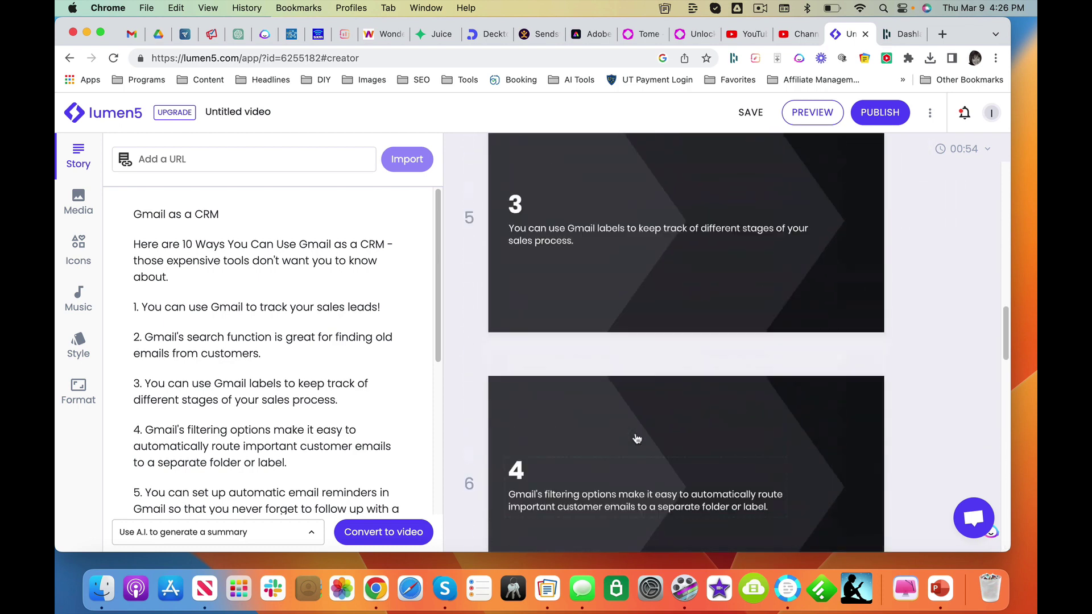
pyautogui.scroll(5, 636, 437)
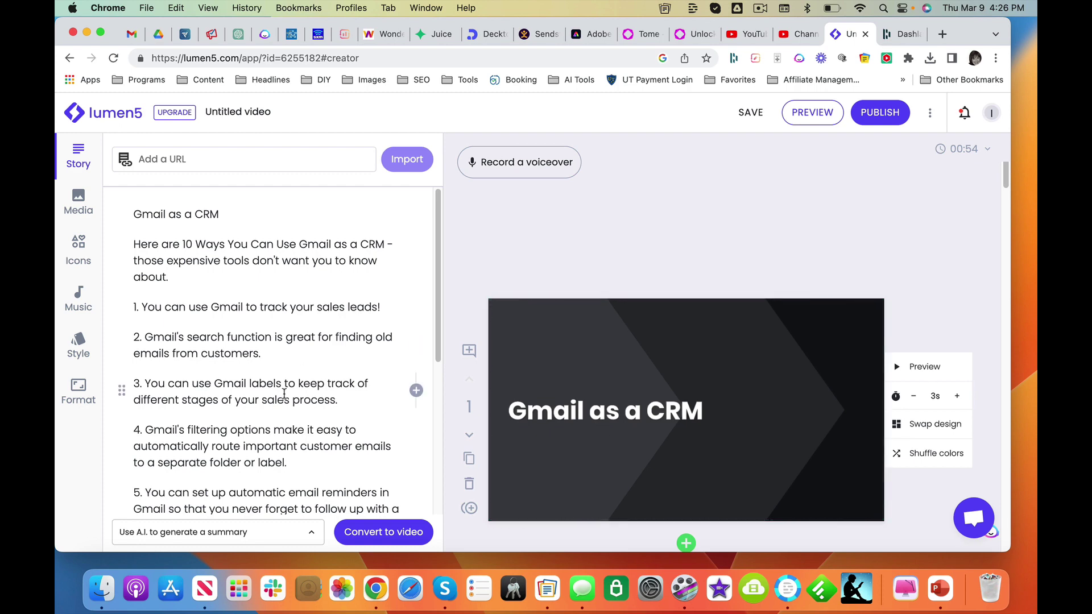
pyautogui.scroll(-5, 280, 393)
pyautogui.scroll(1, 280, 393)
pyautogui.scroll(4, 280, 393)
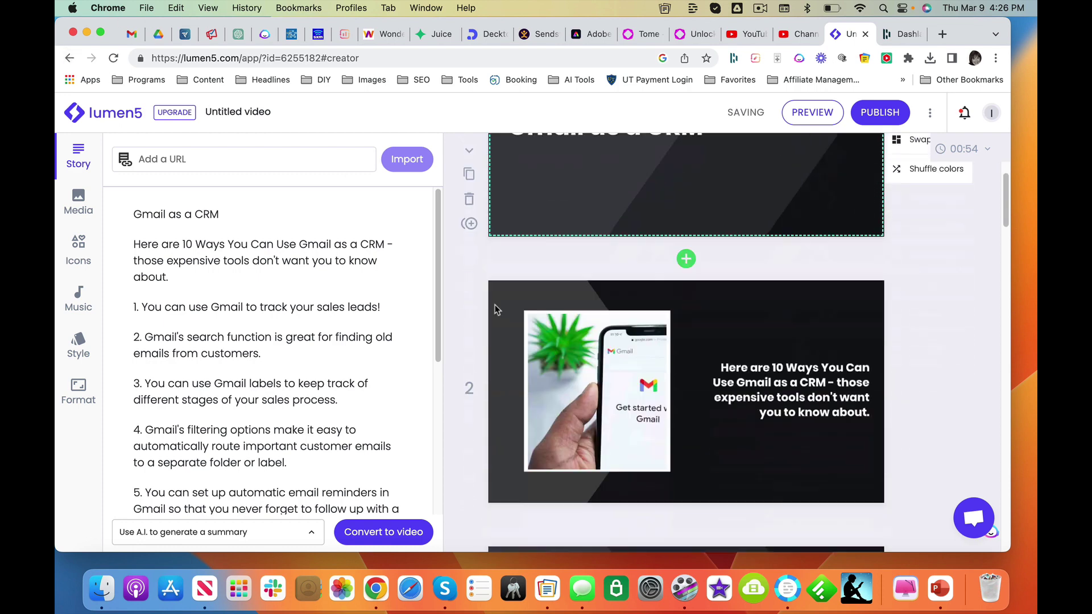
pyautogui.scroll(-10, 783, 177)
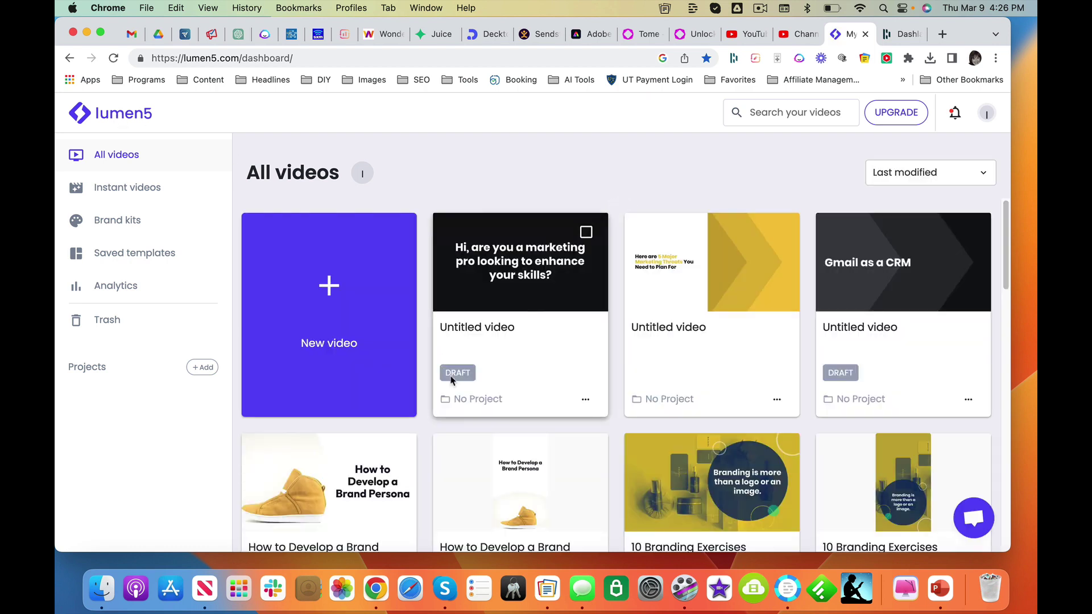
pyautogui.moveTo(711, 273)
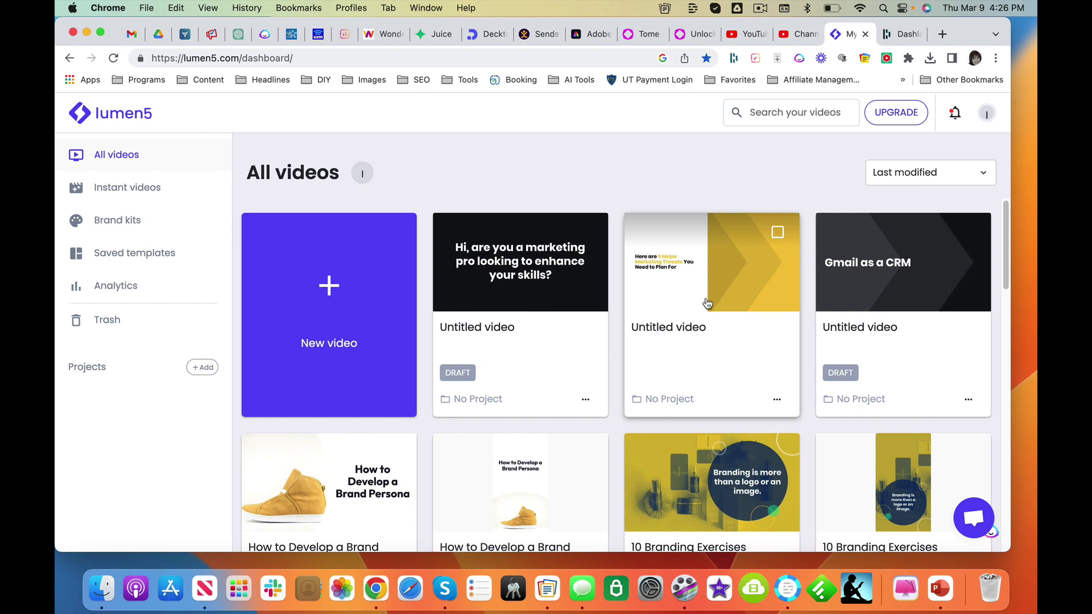
# - Open the 5 Major Marketing Threats video and reveal its outro scene
pyautogui.click(740, 292)
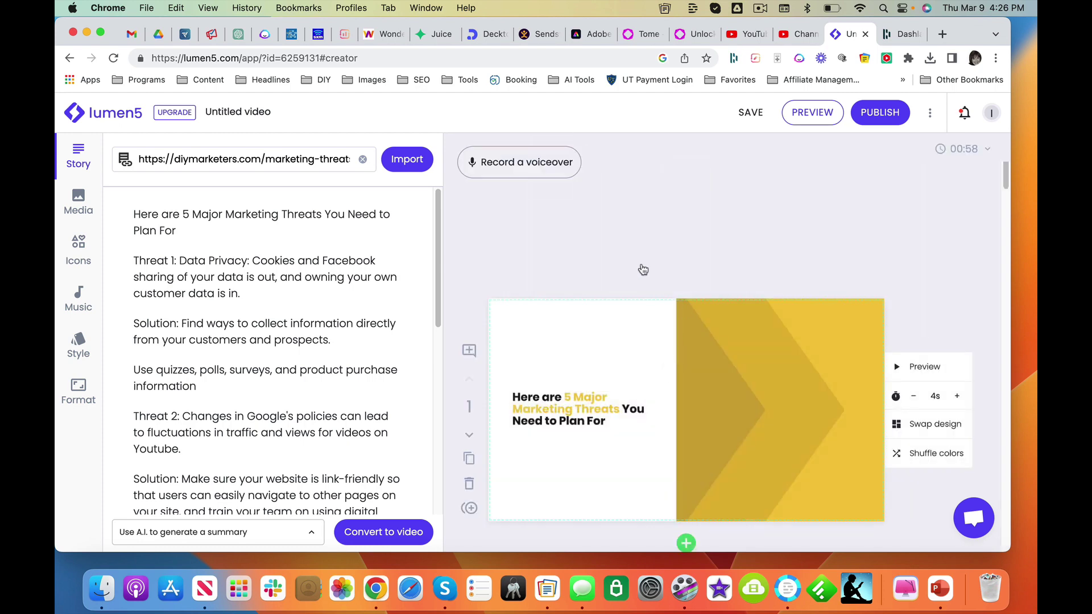
pyautogui.scroll(-5, 643, 269)
pyautogui.scroll(-3, 644, 269)
pyautogui.scroll(-3, 641, 267)
pyautogui.scroll(-3, 641, 264)
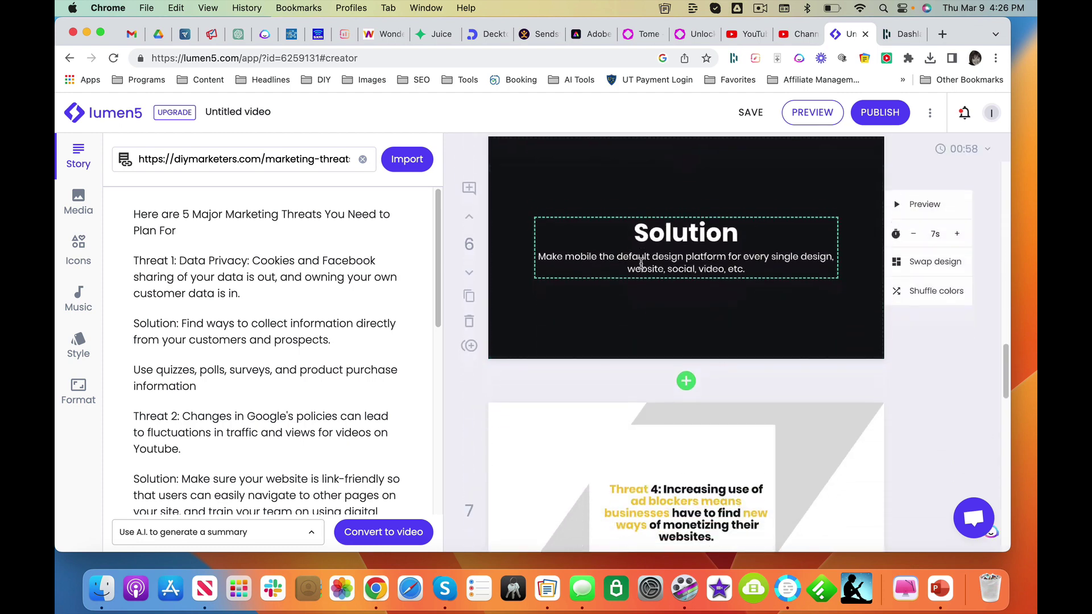
pyautogui.scroll(-3, 641, 264)
pyautogui.scroll(-3, 641, 265)
pyautogui.scroll(-3, 641, 266)
pyautogui.scroll(-3, 642, 268)
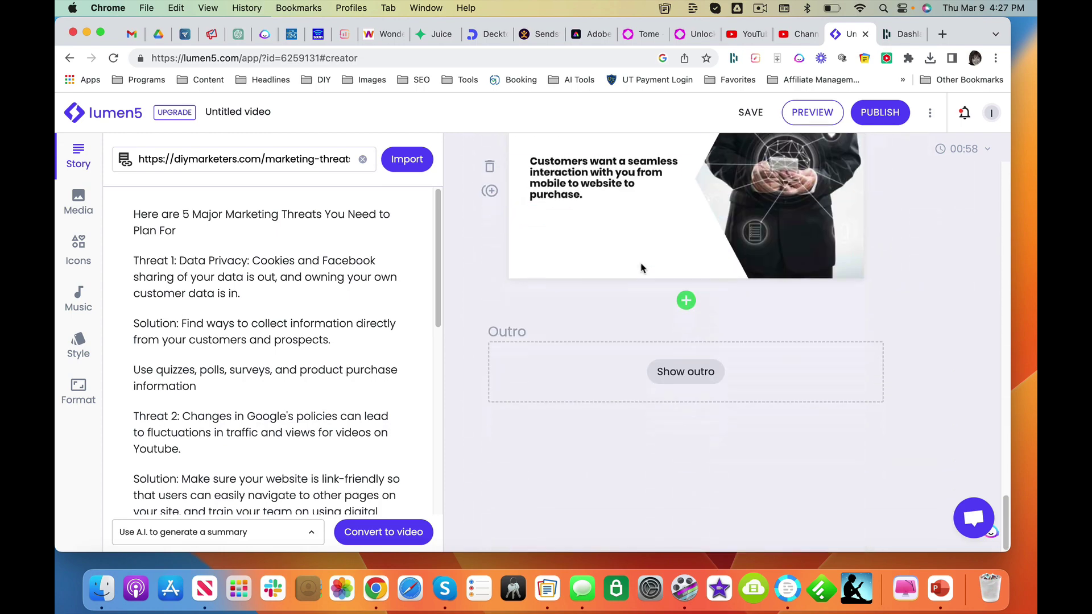
pyautogui.scroll(1, 641, 268)
pyautogui.scroll(4, 642, 268)
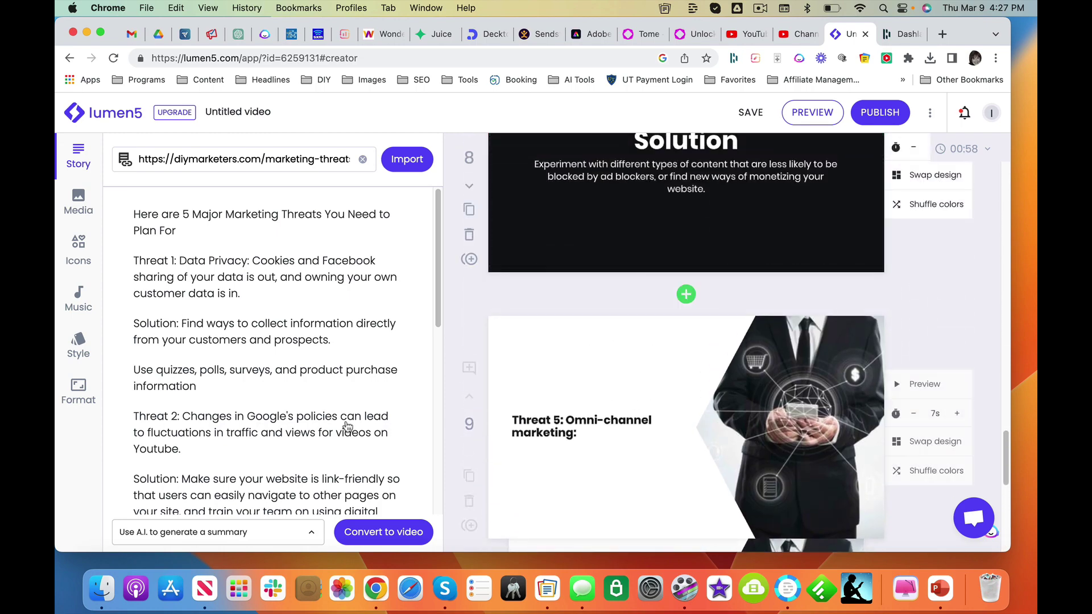
pyautogui.scroll(-2, 347, 426)
pyautogui.scroll(-10, 255, 358)
pyautogui.scroll(10, 243, 338)
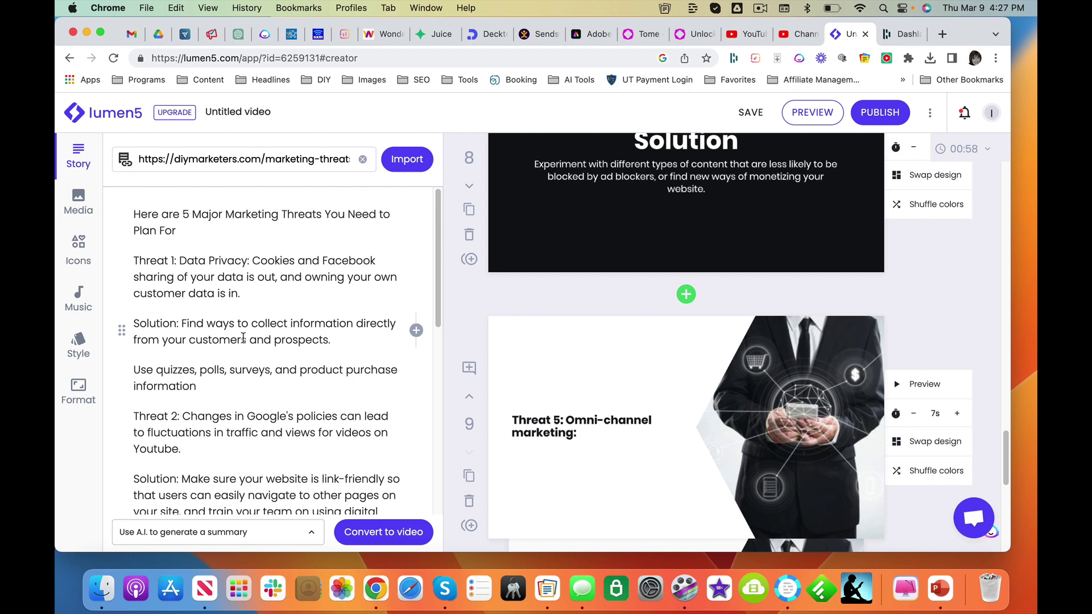
pyautogui.scroll(5, 651, 426)
pyautogui.scroll(5, 650, 481)
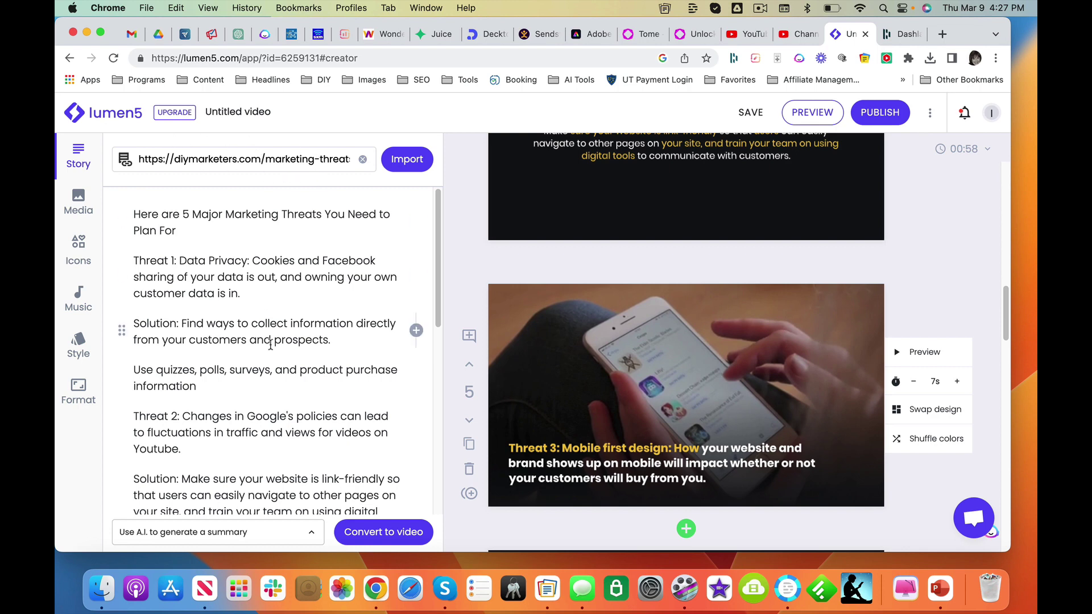
pyautogui.scroll(-1, 251, 340)
pyautogui.scroll(-1, 251, 340)
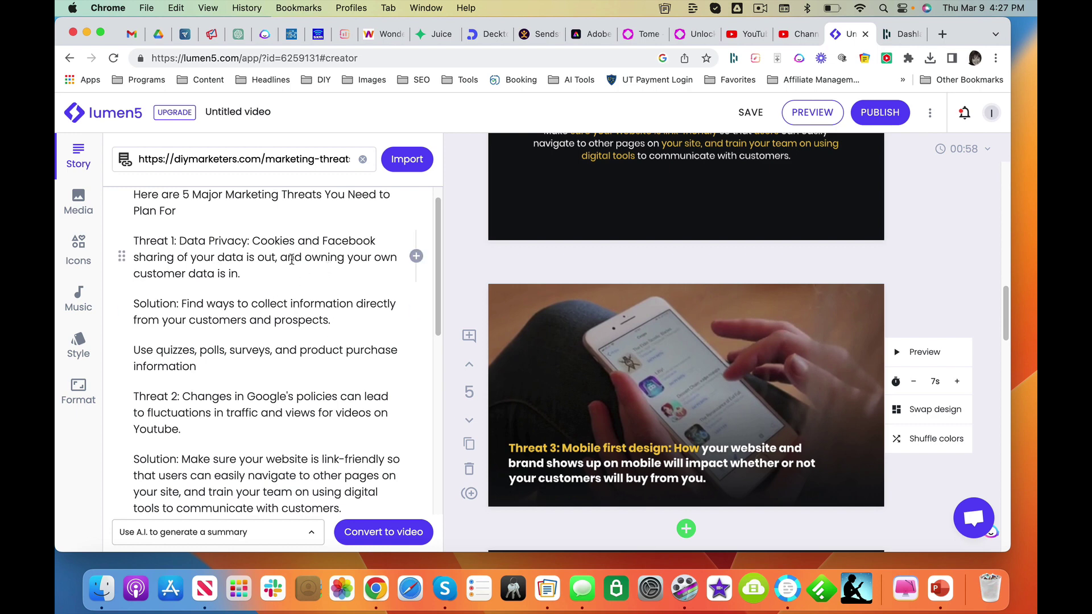
pyautogui.scroll(-1, 301, 362)
pyautogui.scroll(-2, 301, 361)
pyautogui.scroll(-1, 300, 362)
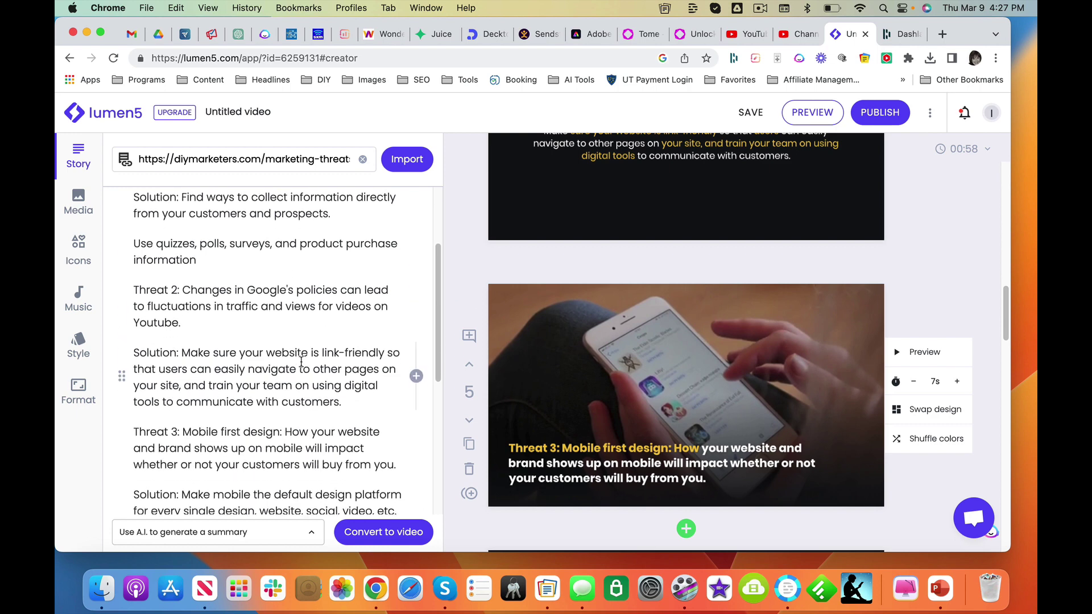
pyautogui.scroll(-5, 300, 362)
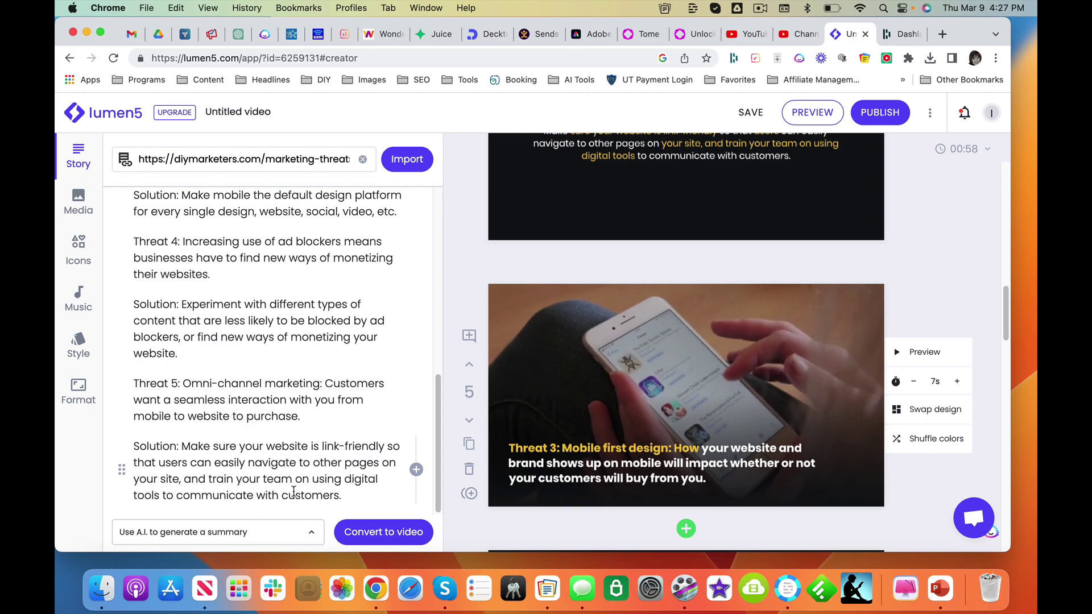
pyautogui.scroll(5, 302, 357)
pyautogui.scroll(2, 303, 352)
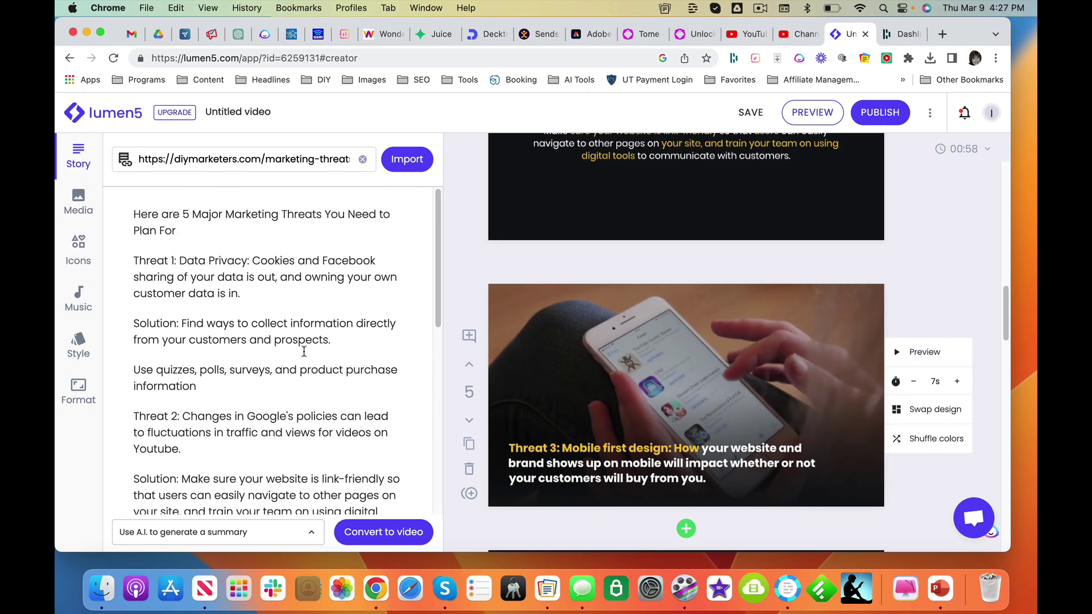
pyautogui.scroll(-10, 247, 390)
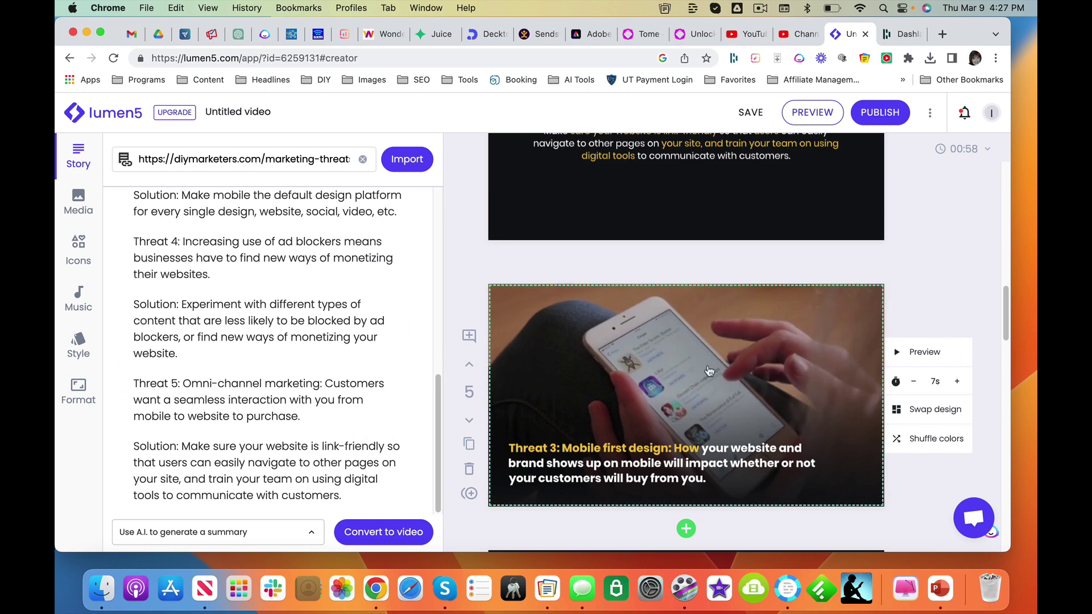
pyautogui.scroll(-5, 708, 371)
pyautogui.scroll(-5, 708, 371)
pyautogui.scroll(-5, 709, 372)
pyautogui.scroll(-5, 708, 372)
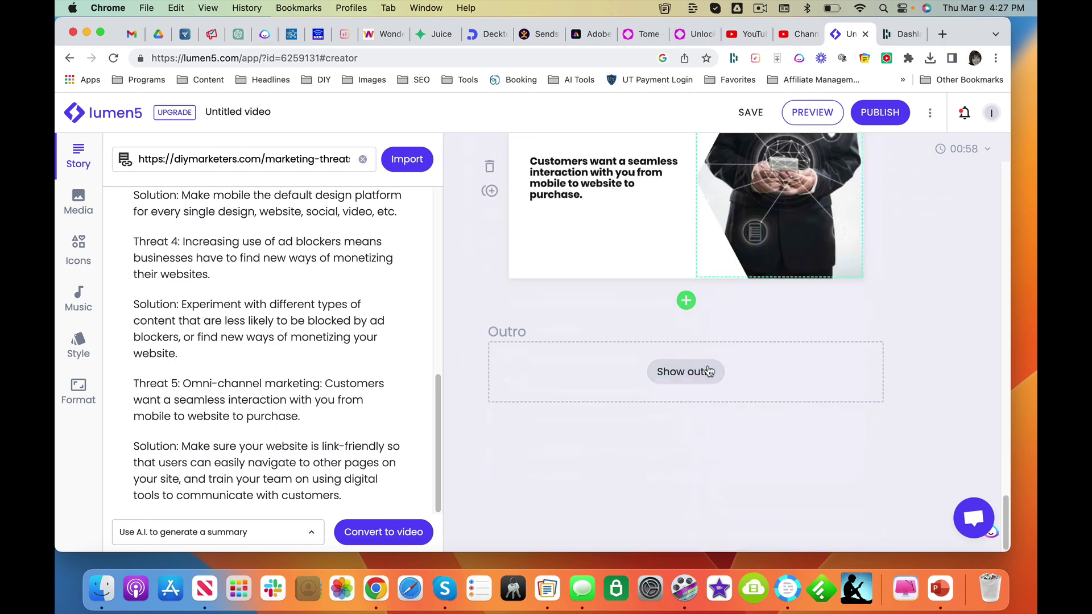
pyautogui.click(708, 371)
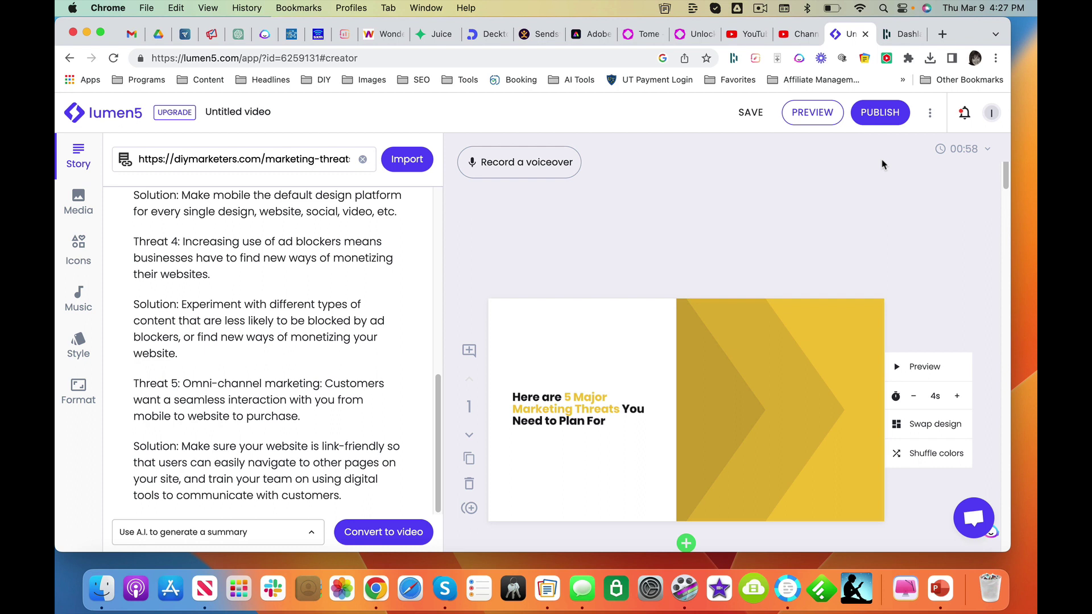
# - Leave the editor for the dashboard and open the 10 Branding Exercises options menu
pyautogui.click(125, 116)
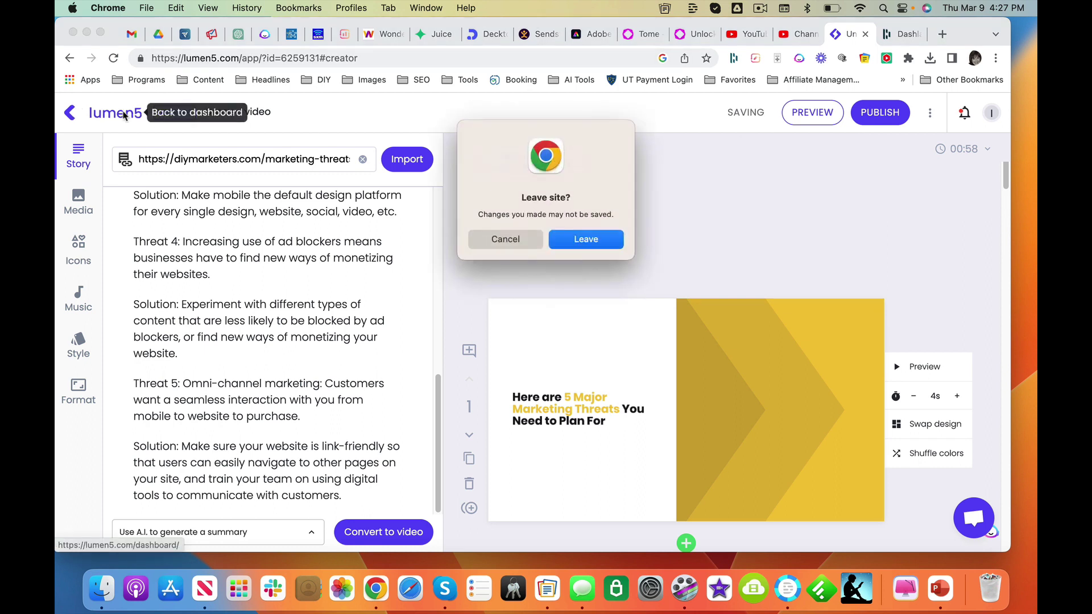
pyautogui.click(581, 242)
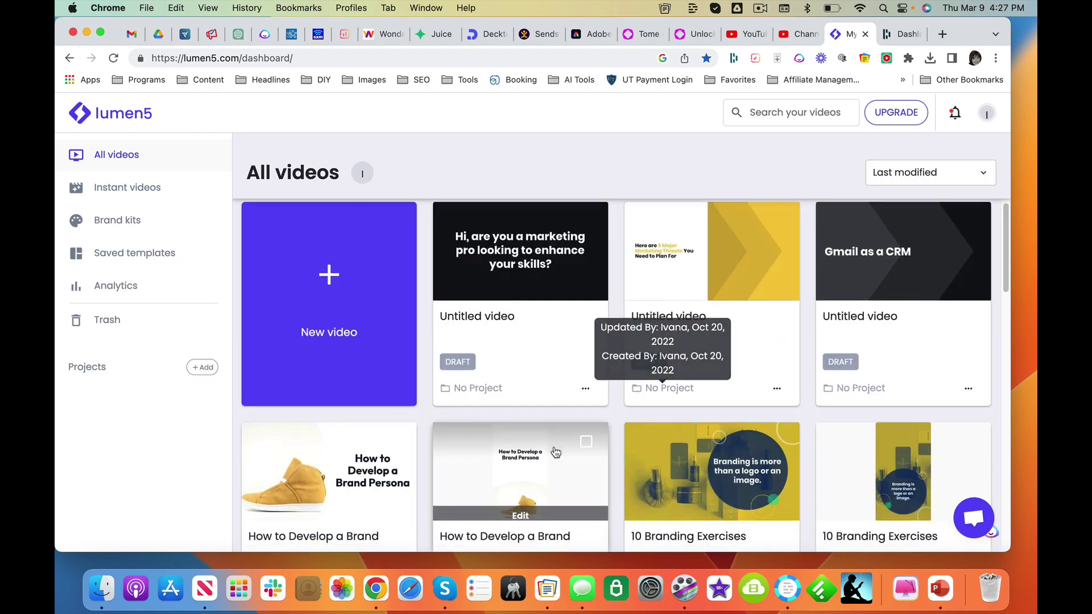
pyautogui.scroll(-1, 555, 453)
pyautogui.scroll(-3, 556, 453)
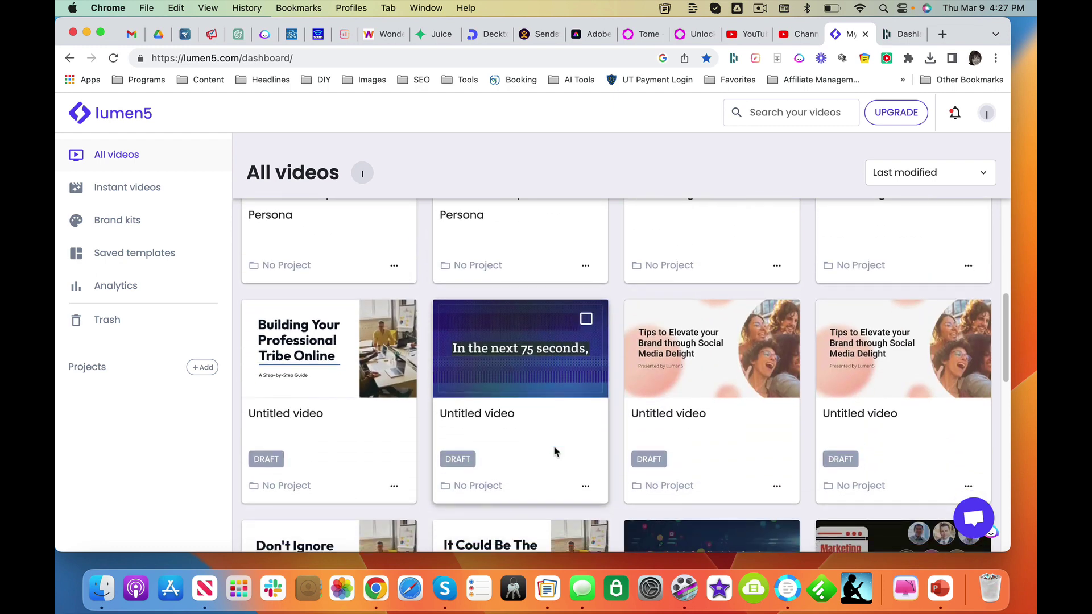
pyautogui.scroll(5, 555, 452)
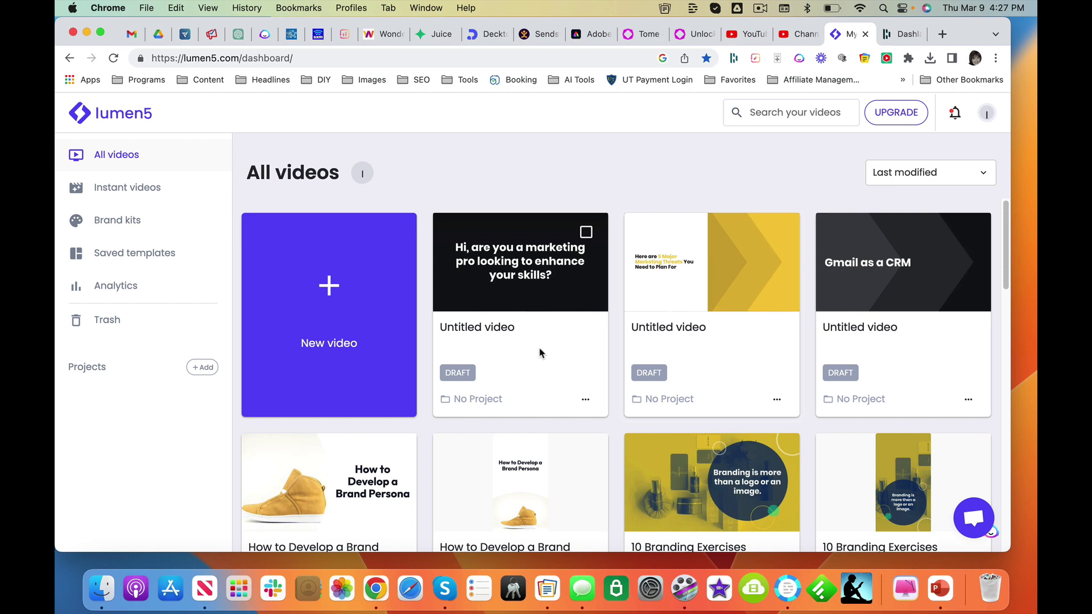
pyautogui.moveTo(906, 293)
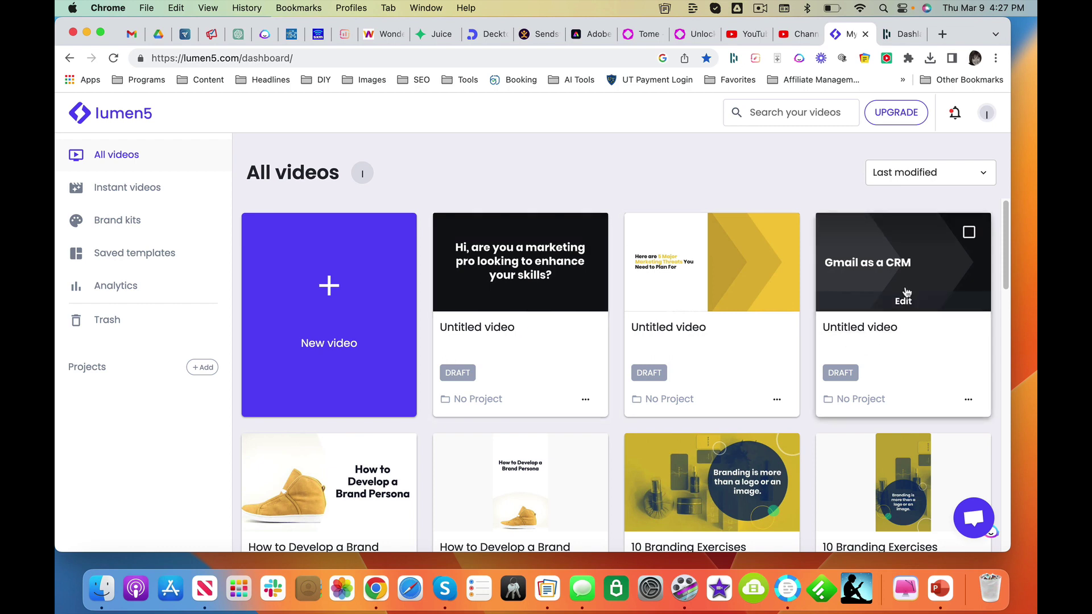
pyautogui.scroll(-1, 839, 342)
pyautogui.scroll(-3, 837, 341)
pyautogui.moveTo(712, 482)
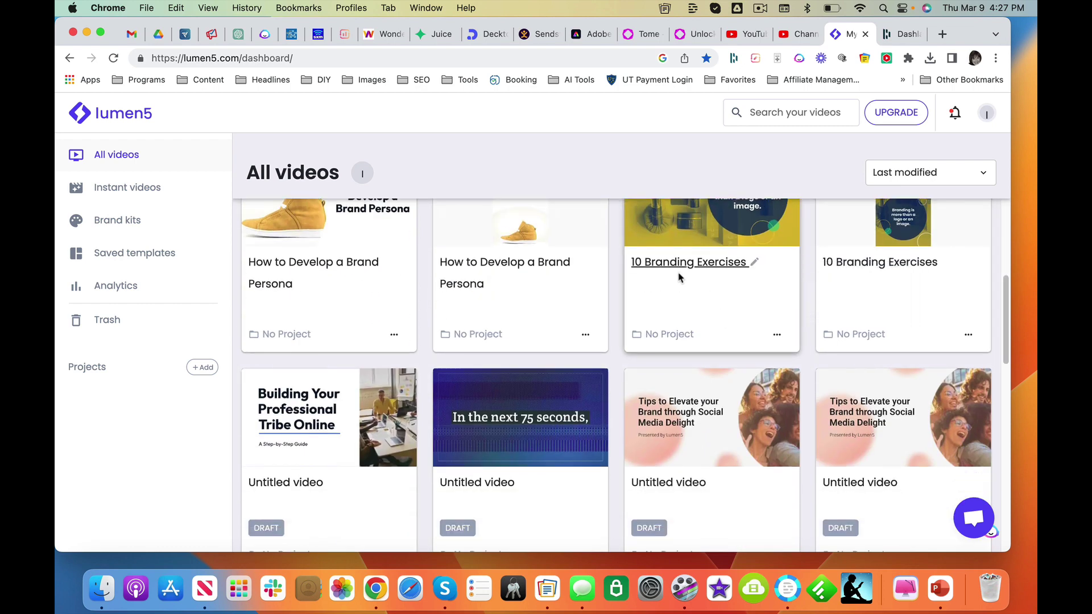
pyautogui.moveTo(712, 224)
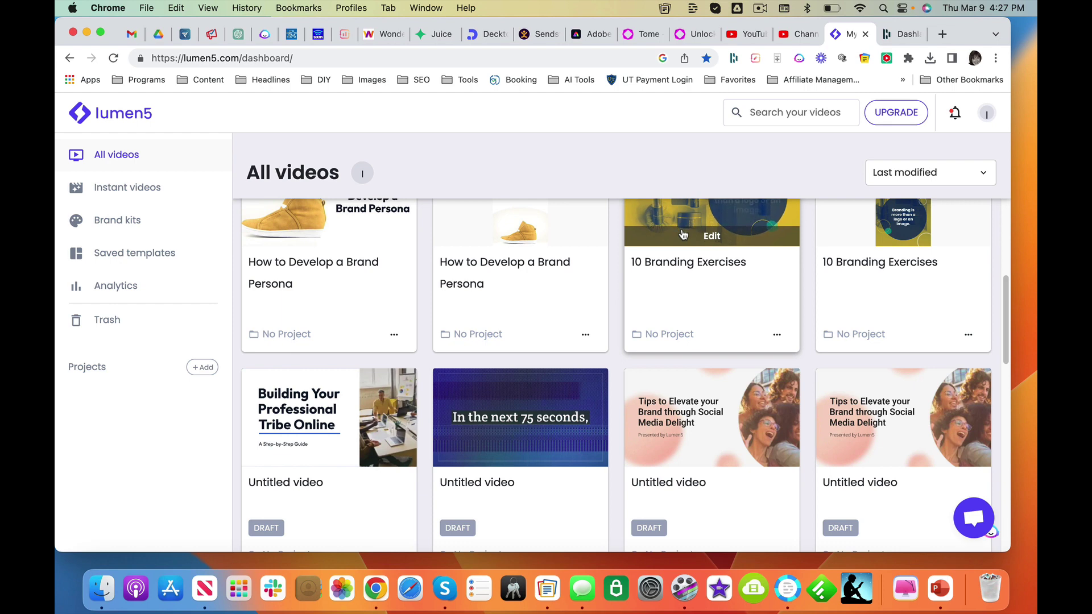
pyautogui.scroll(1, 678, 223)
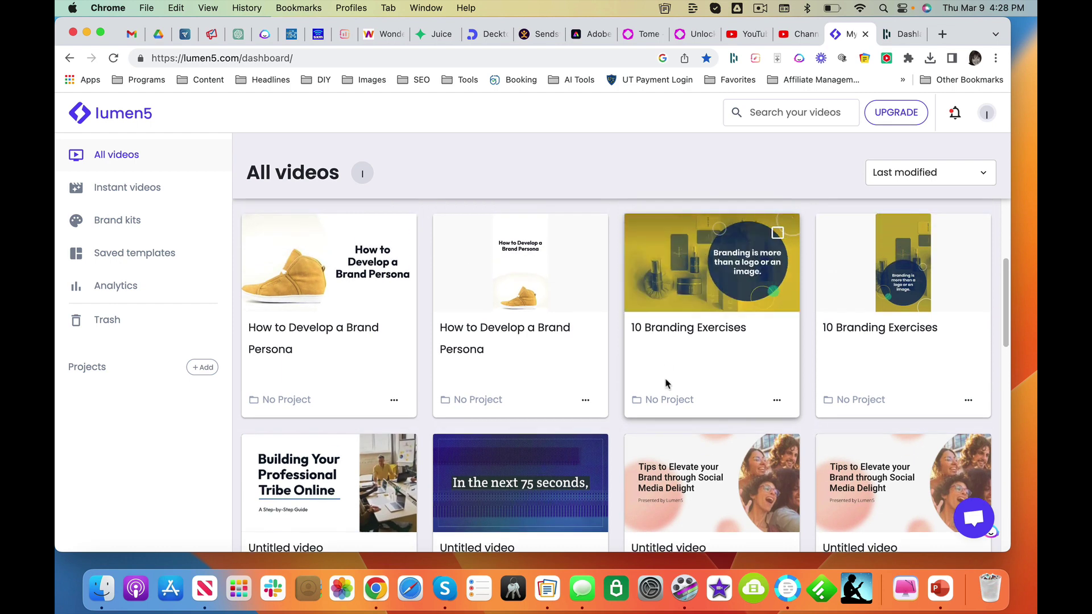
pyautogui.click(777, 400)
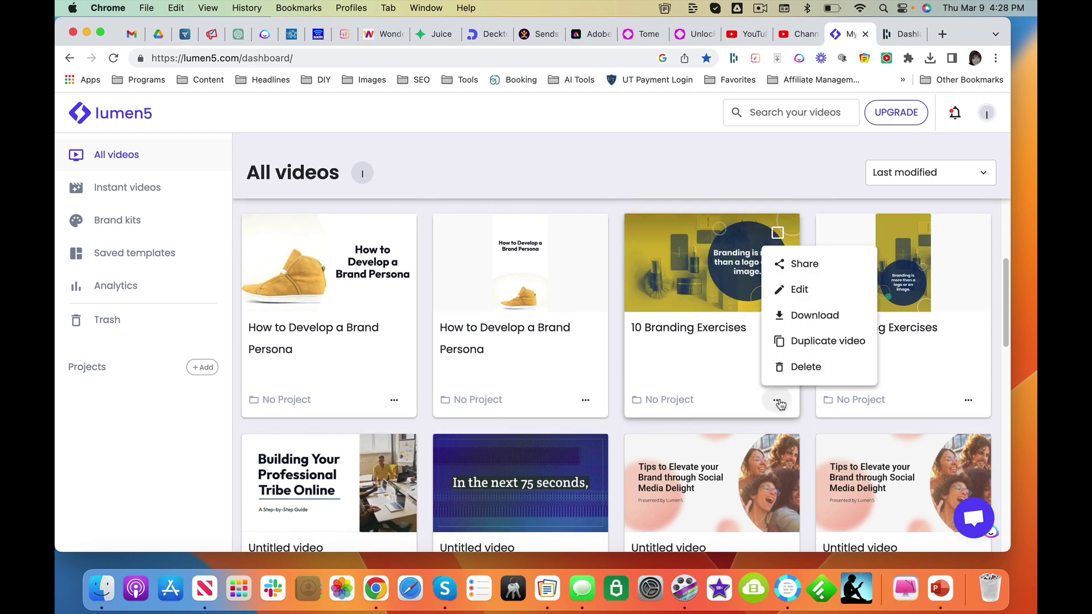
# - Play and pause 10 Branding Exercises on its share page, then return to the dashboard
pyautogui.click(793, 259)
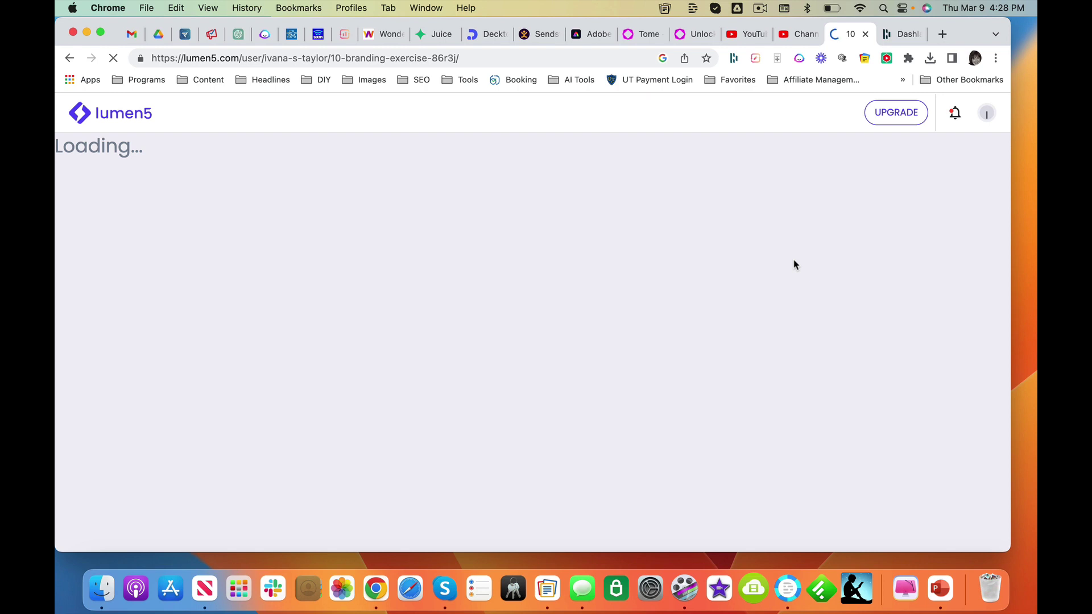
pyautogui.scroll(-1, 709, 324)
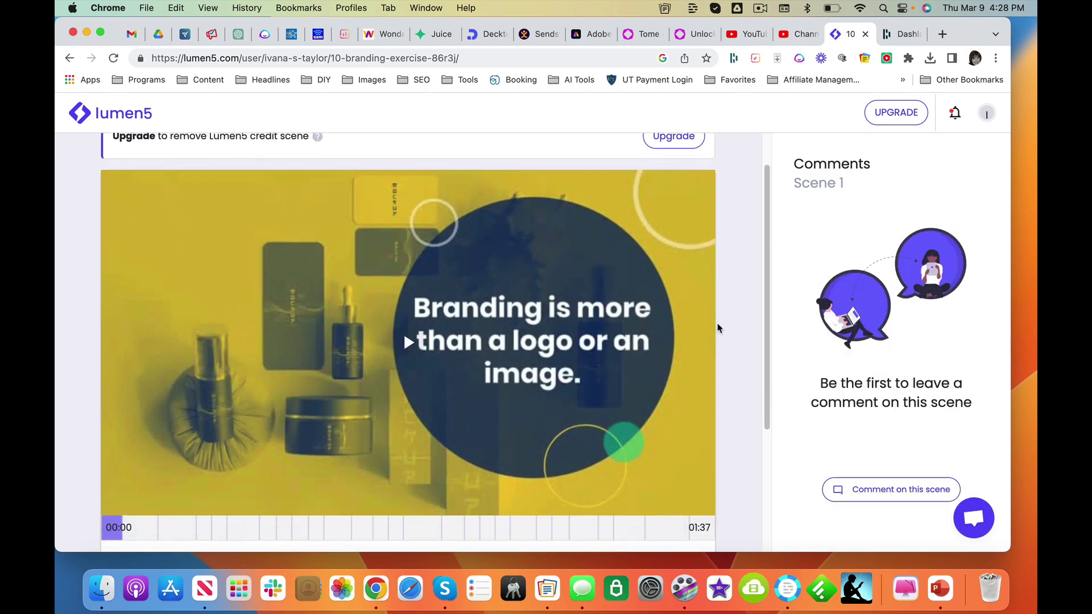
pyautogui.scroll(-2, 712, 326)
pyautogui.scroll(-1, 715, 327)
pyautogui.scroll(-1, 717, 329)
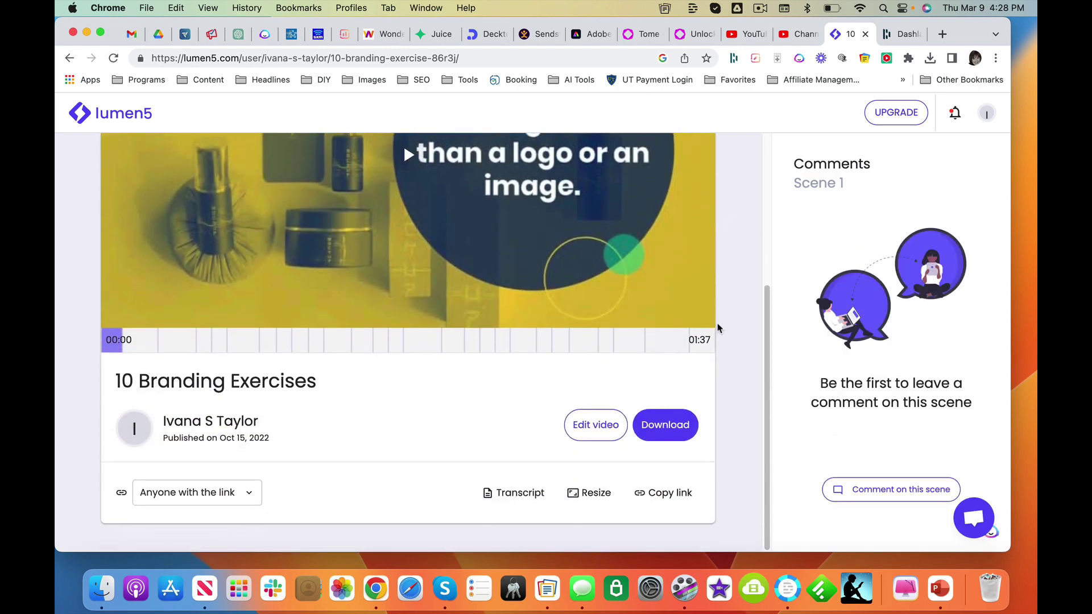
pyautogui.scroll(2, 593, 356)
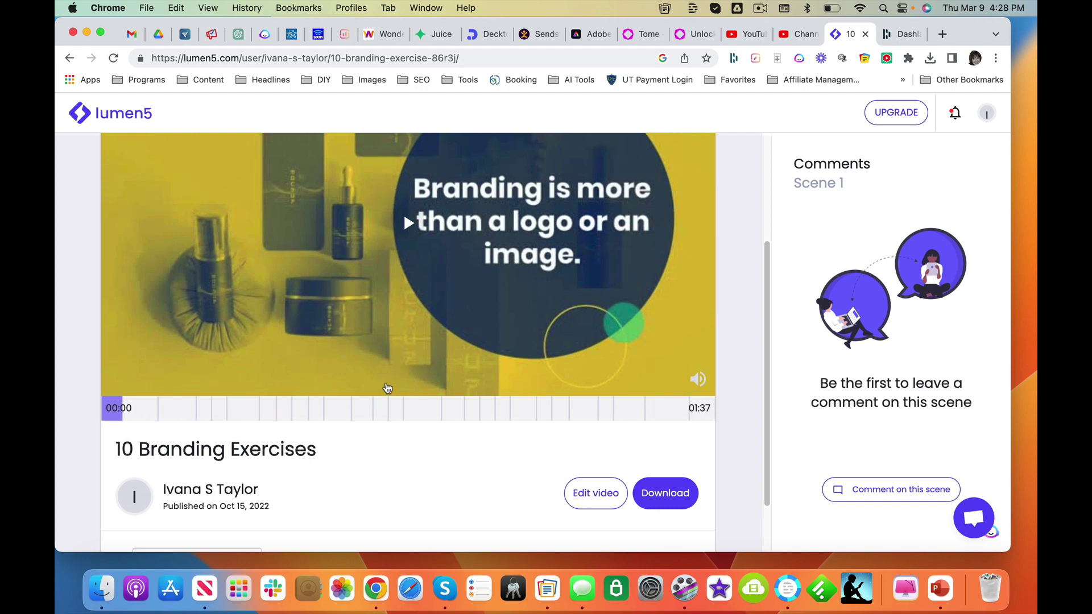
pyautogui.scroll(2, 233, 332)
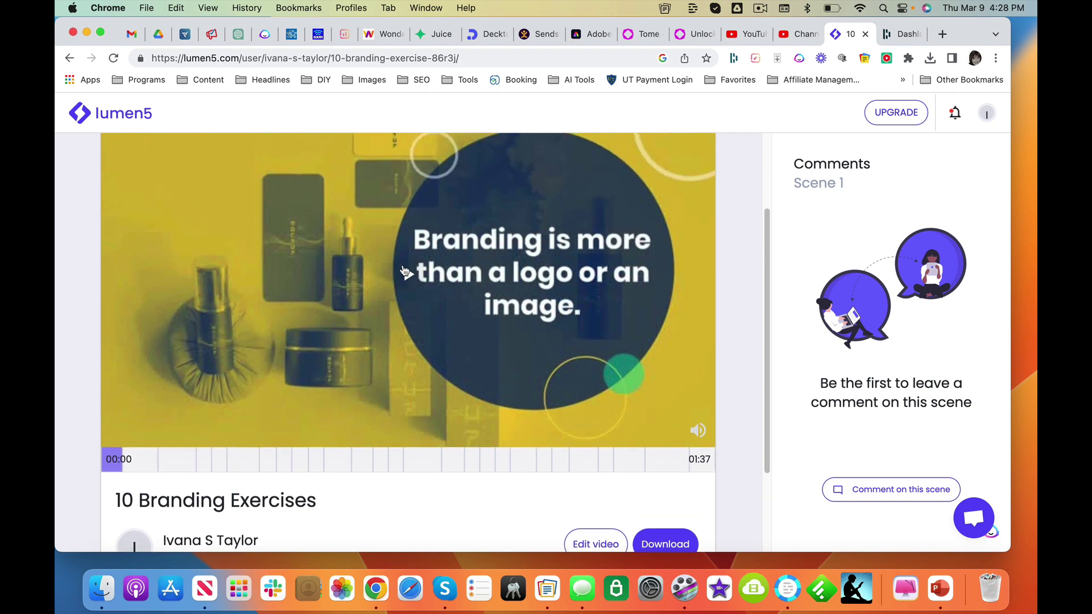
pyautogui.click(408, 274)
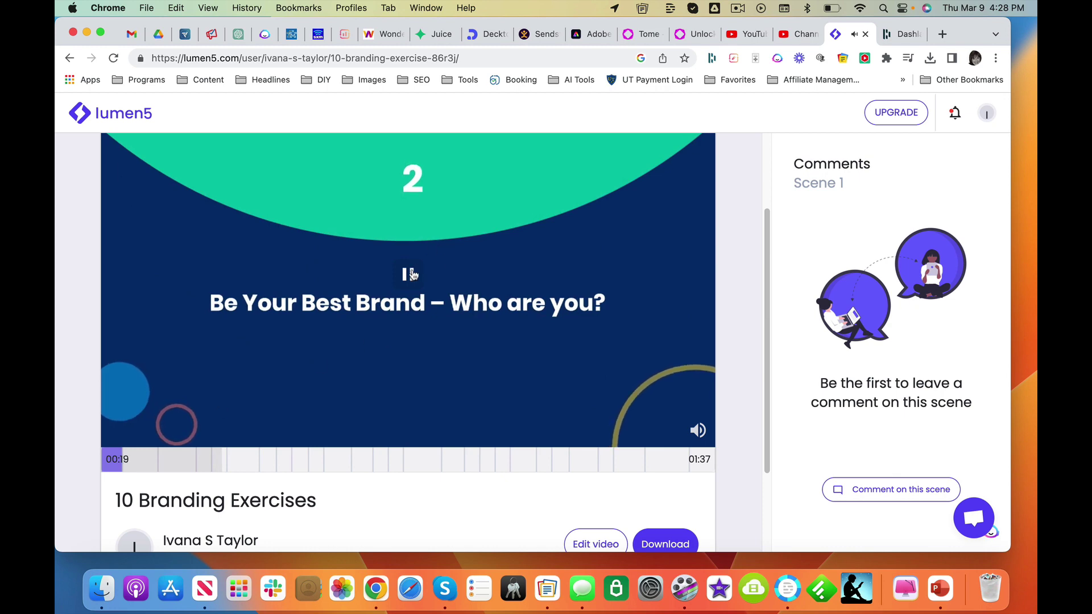
pyautogui.click(410, 274)
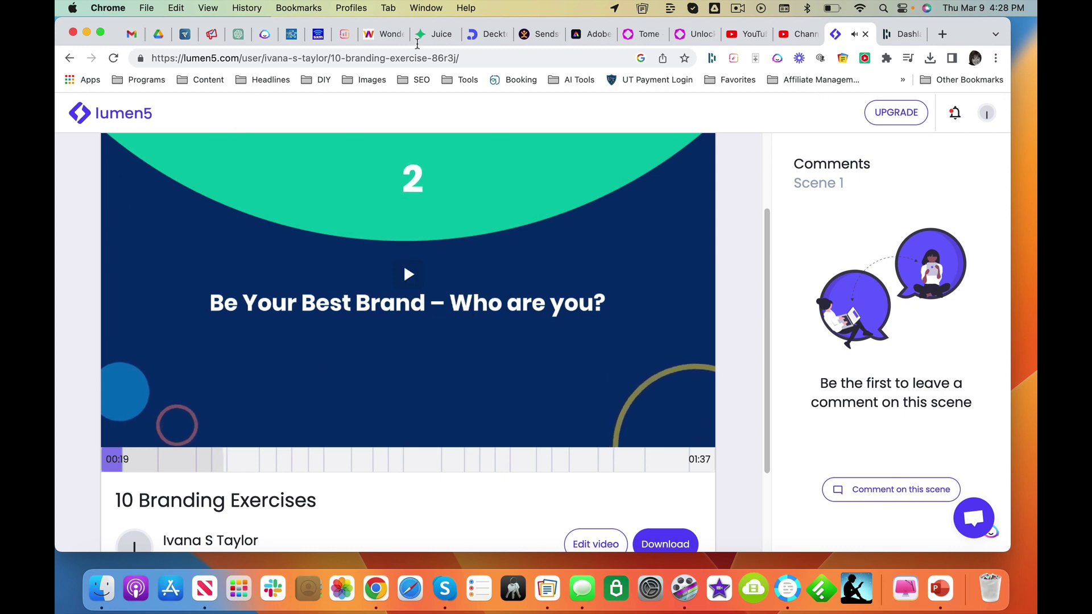
pyautogui.click(70, 58)
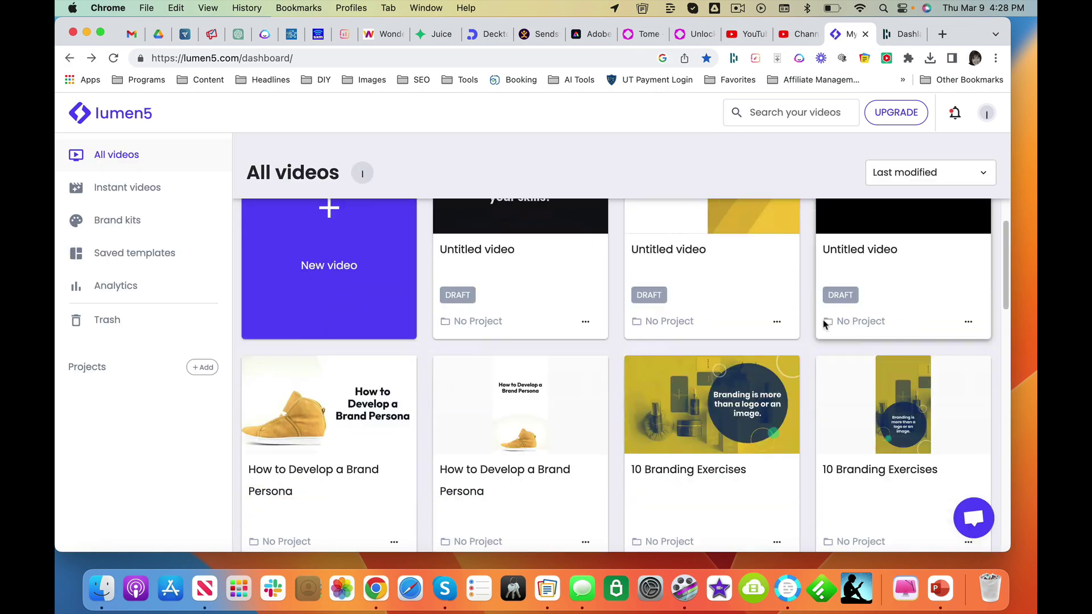
pyautogui.scroll(-5, 824, 324)
pyautogui.scroll(1, 823, 325)
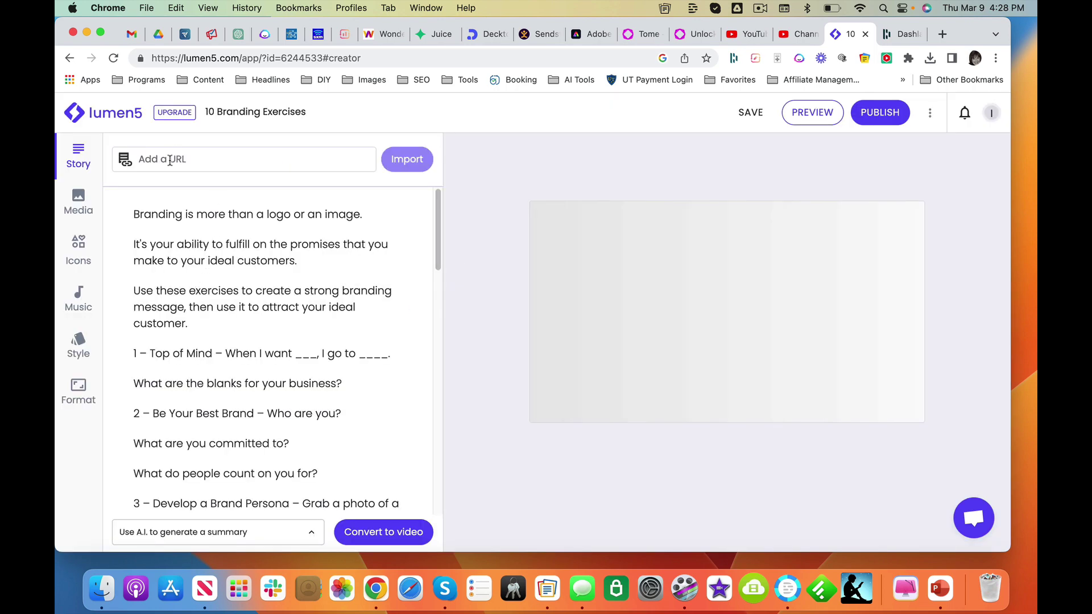
pyautogui.scroll(-1, 239, 375)
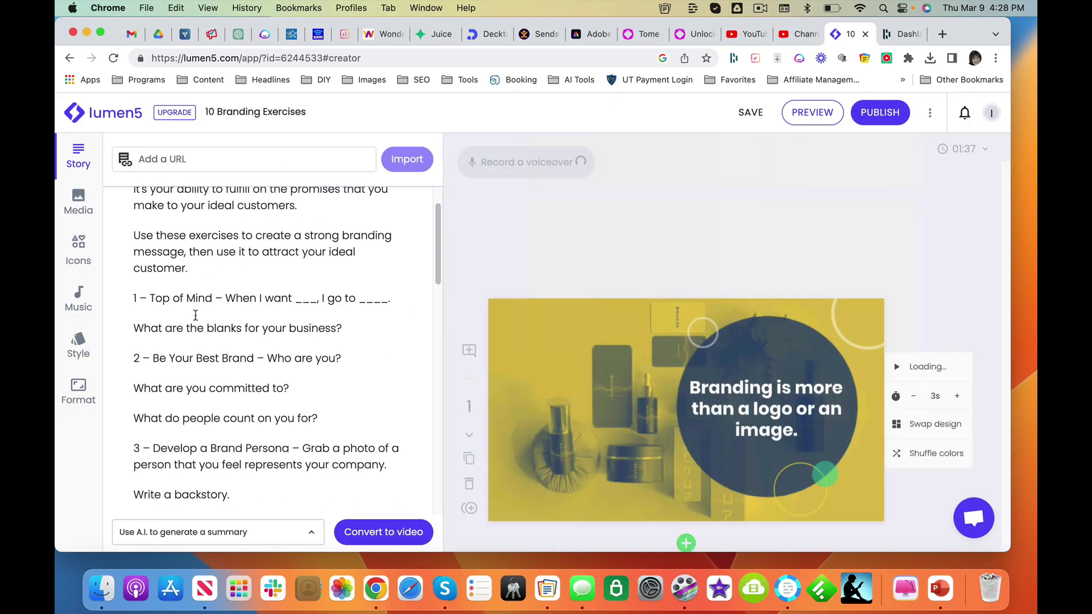
pyautogui.scroll(-3, 205, 346)
pyautogui.scroll(4, 207, 359)
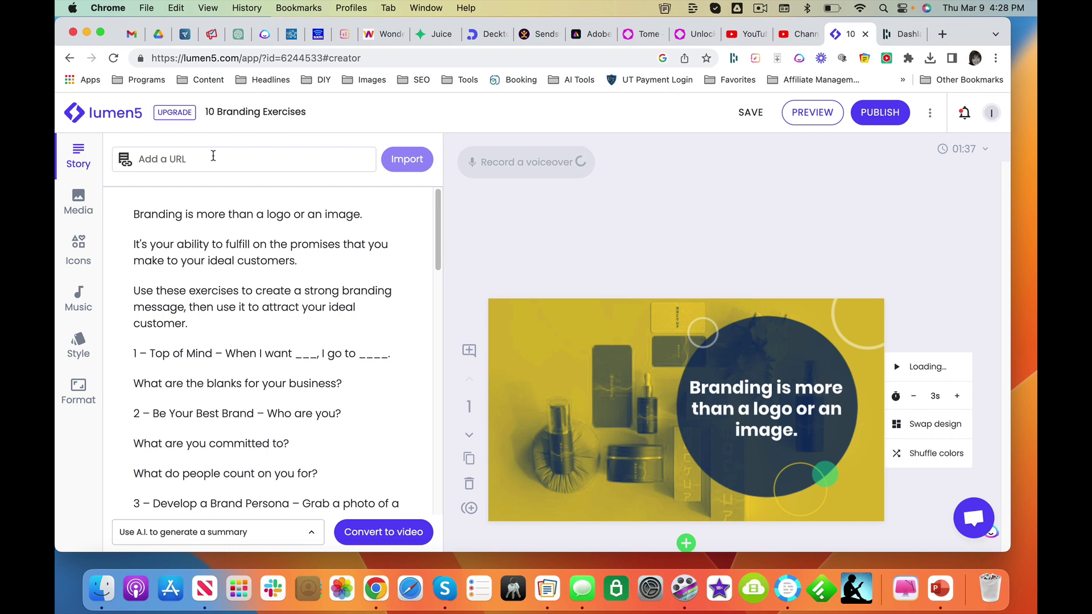
pyautogui.scroll(-4, 208, 367)
pyautogui.scroll(-4, 209, 367)
pyautogui.scroll(-2, 208, 367)
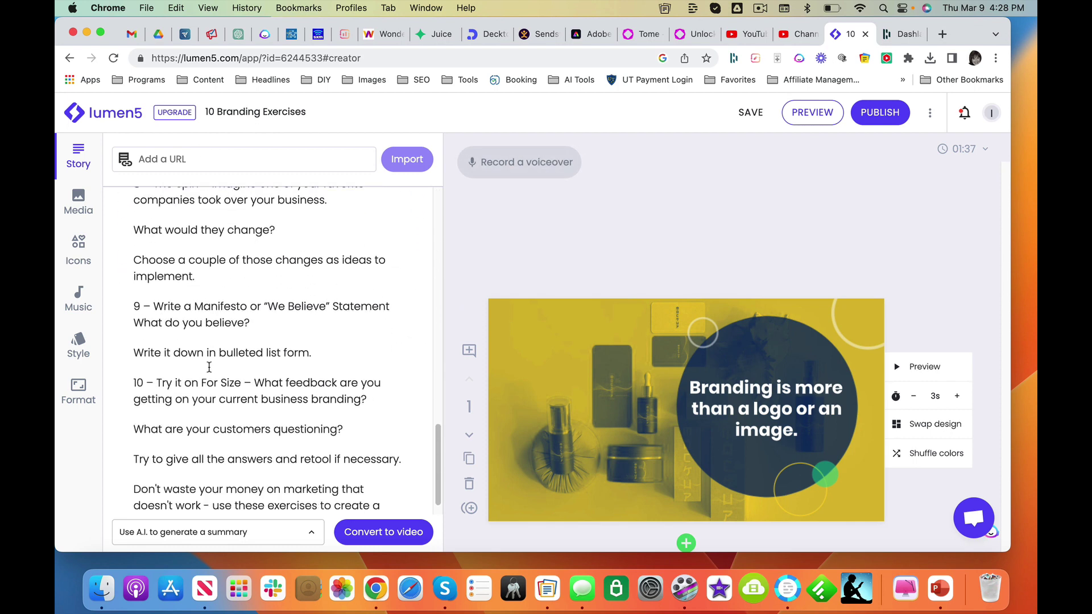
pyautogui.scroll(-1, 209, 368)
pyautogui.scroll(10, 209, 367)
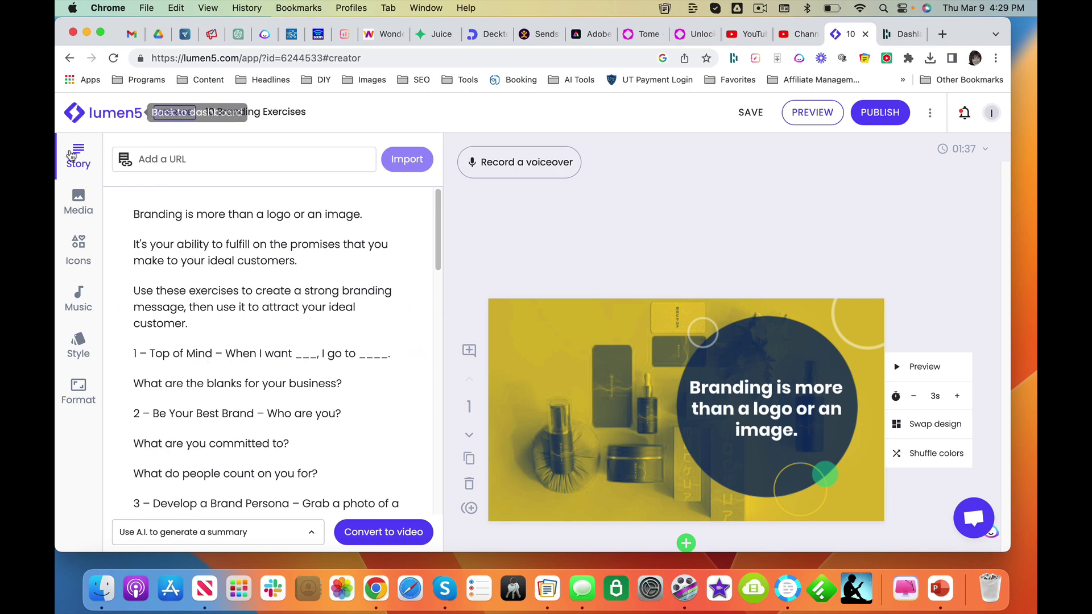
# - Show the Media library for 10 Branding Exercises, which reports no media found
pyautogui.click(79, 201)
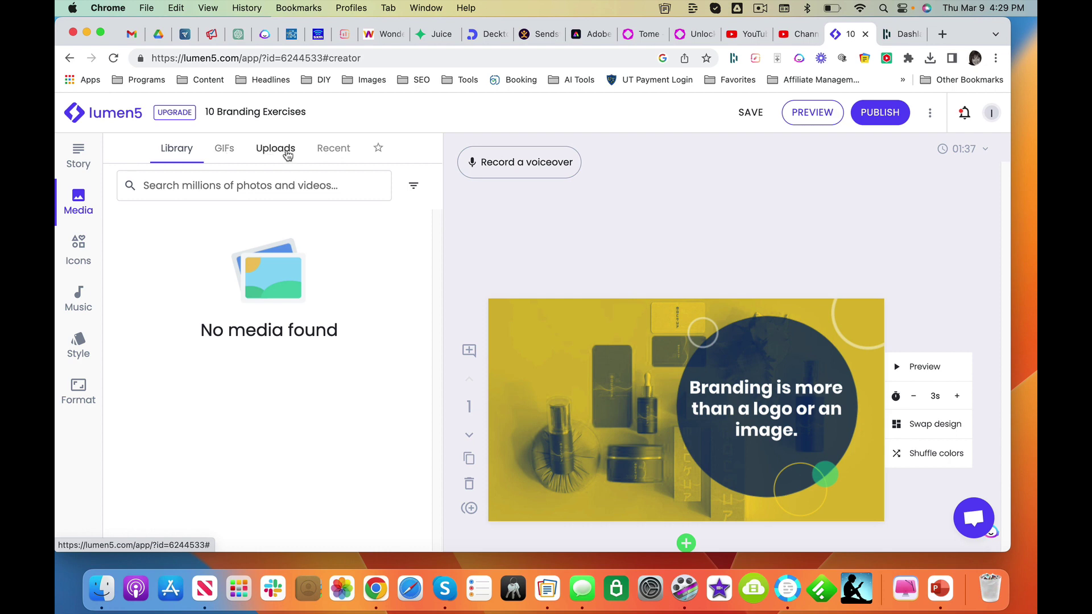
# - View recent media, select the scene's background image, then show the Starter Plan icon library
pyautogui.click(322, 154)
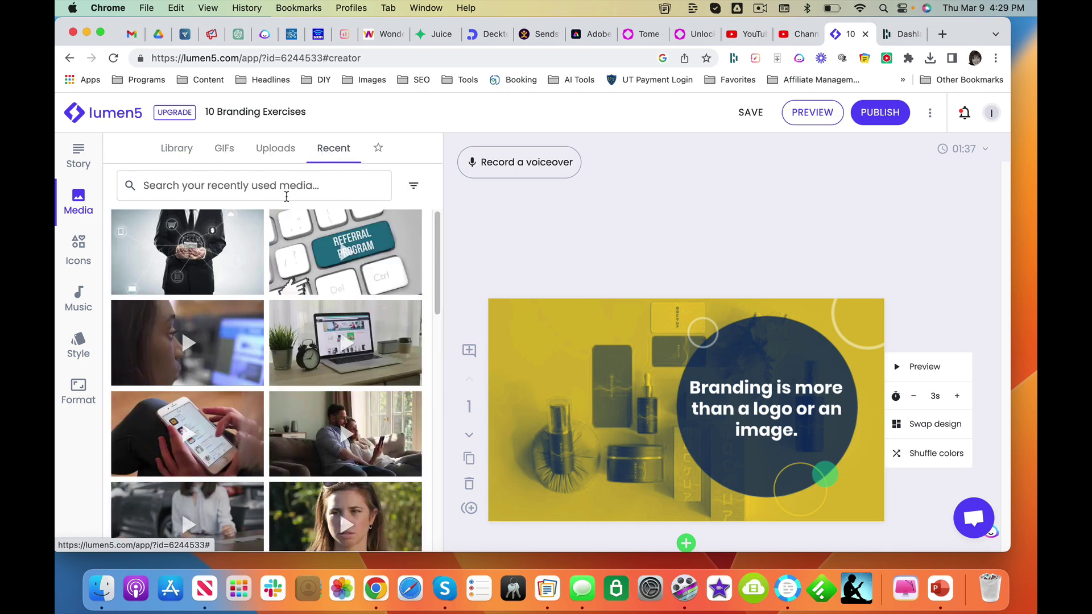
pyautogui.click(566, 364)
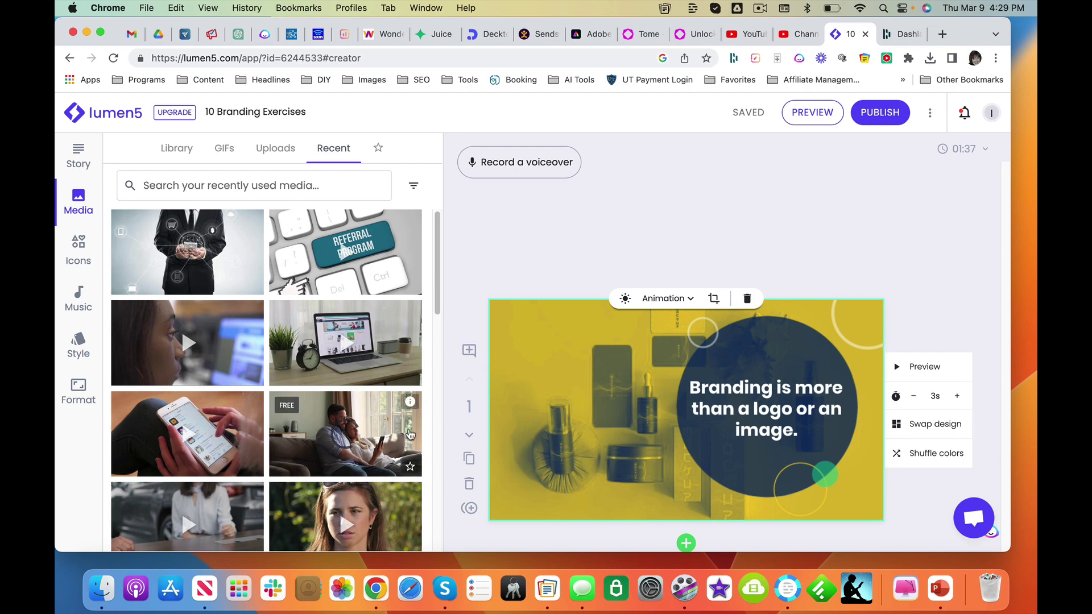
pyautogui.scroll(-2, 251, 442)
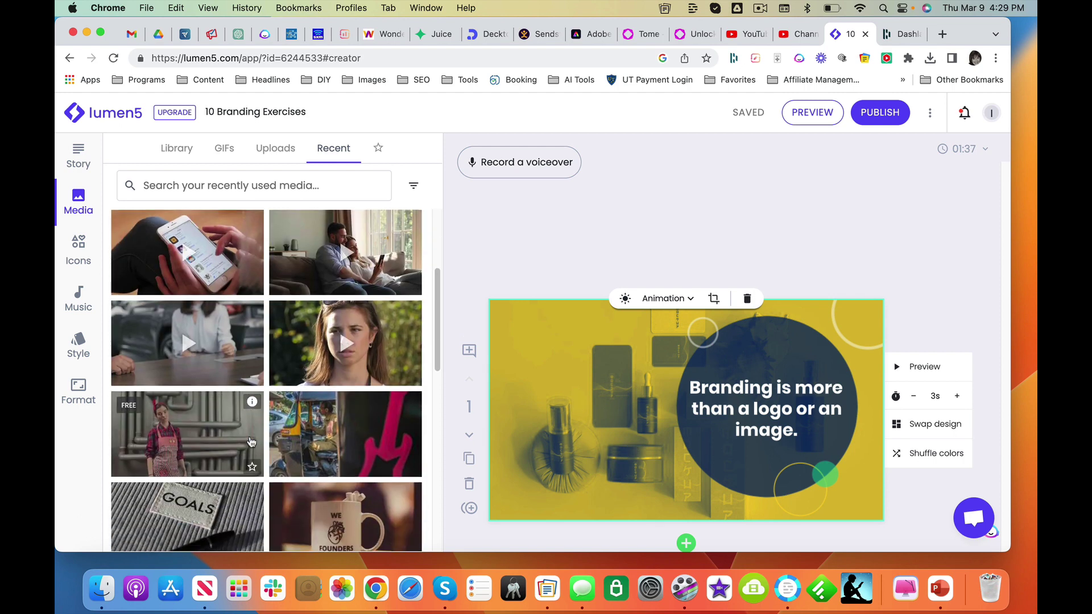
pyautogui.click(75, 248)
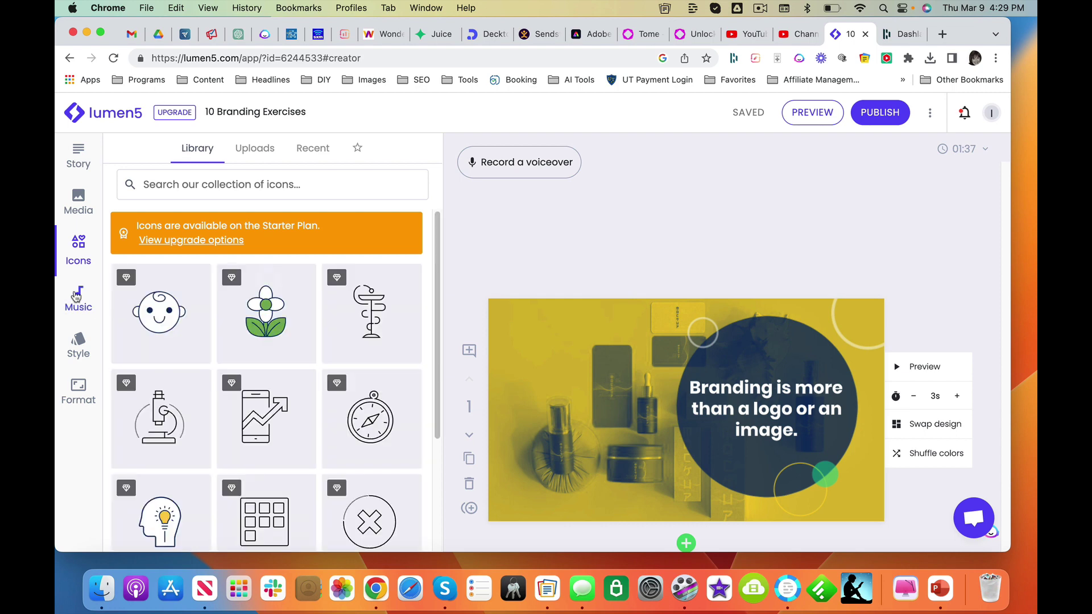
pyautogui.scroll(-3, 263, 450)
pyautogui.scroll(1, 263, 451)
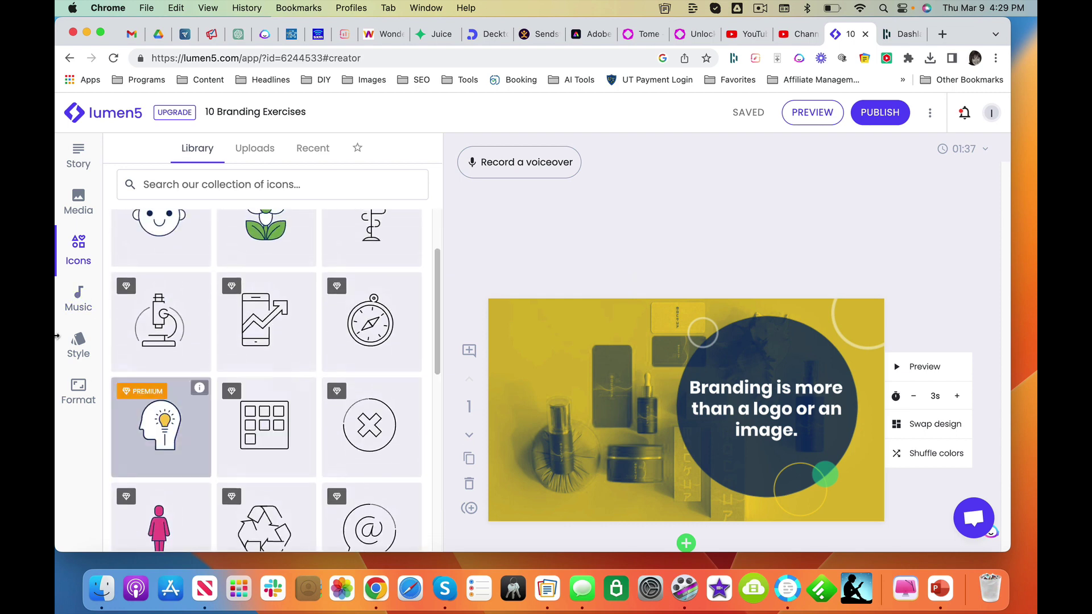
# - Browse the background music tracks, then show the Style settings with watermark disabled
pyautogui.click(77, 302)
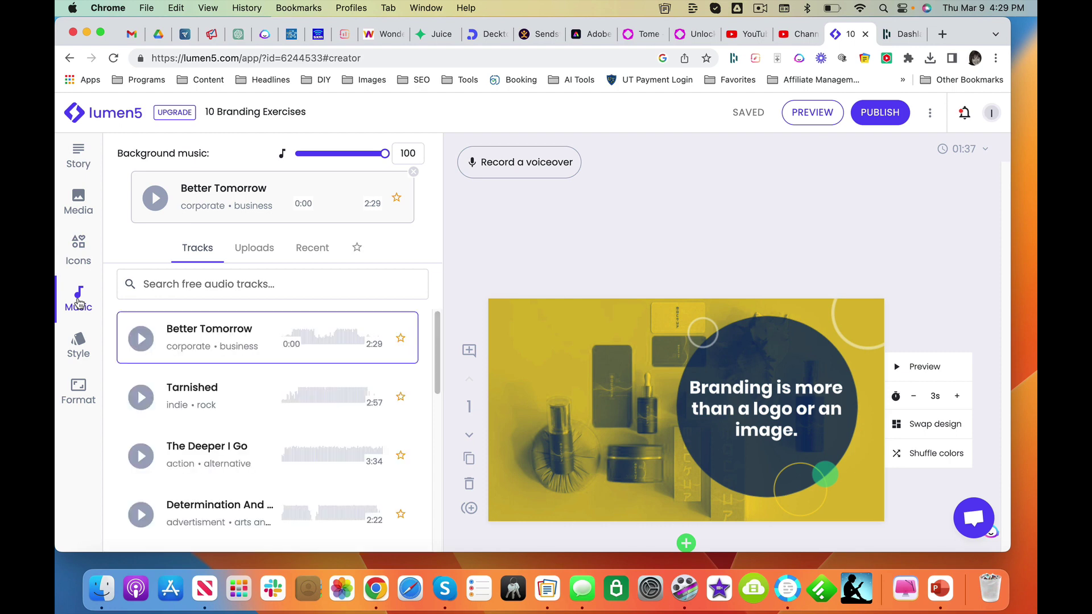
pyautogui.scroll(-2, 308, 391)
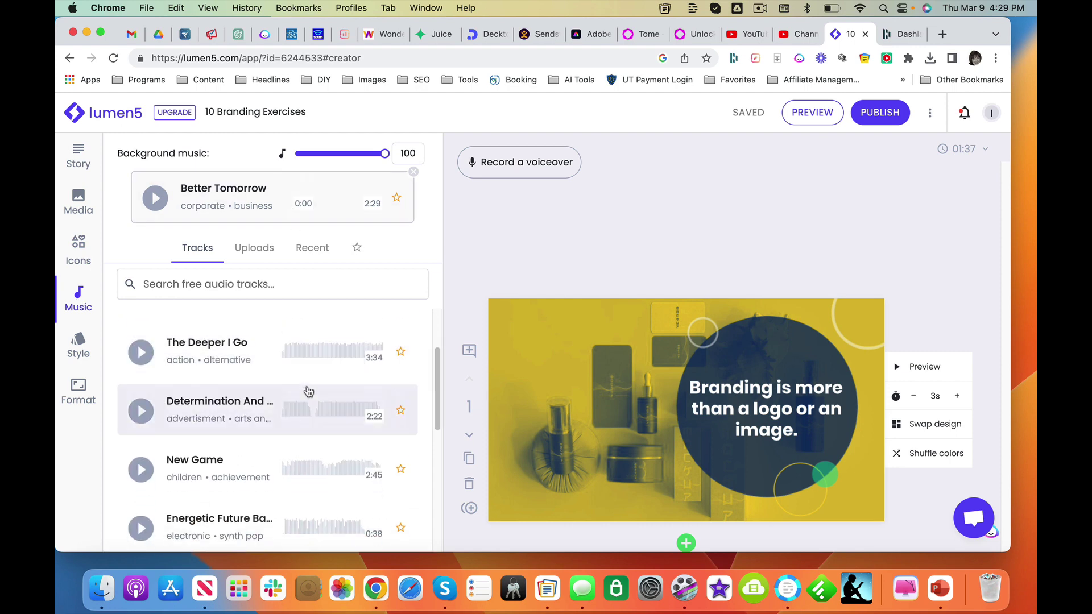
pyautogui.click(78, 349)
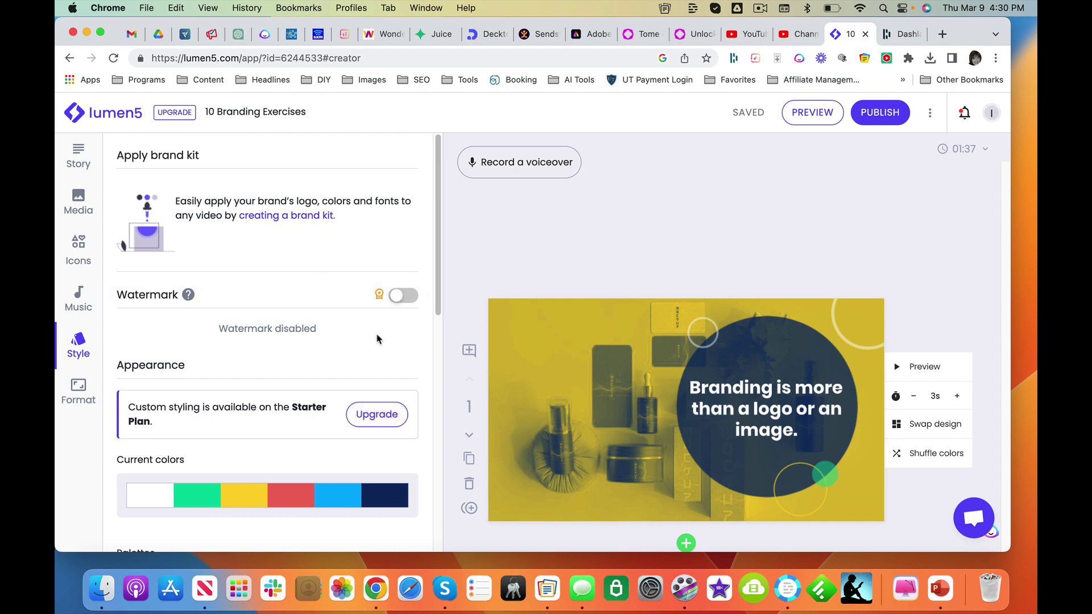
# - Show the Format panel with Landscape 16:9 and 720p HD resolution selected
pyautogui.click(76, 392)
pyautogui.scroll(-1, 334, 406)
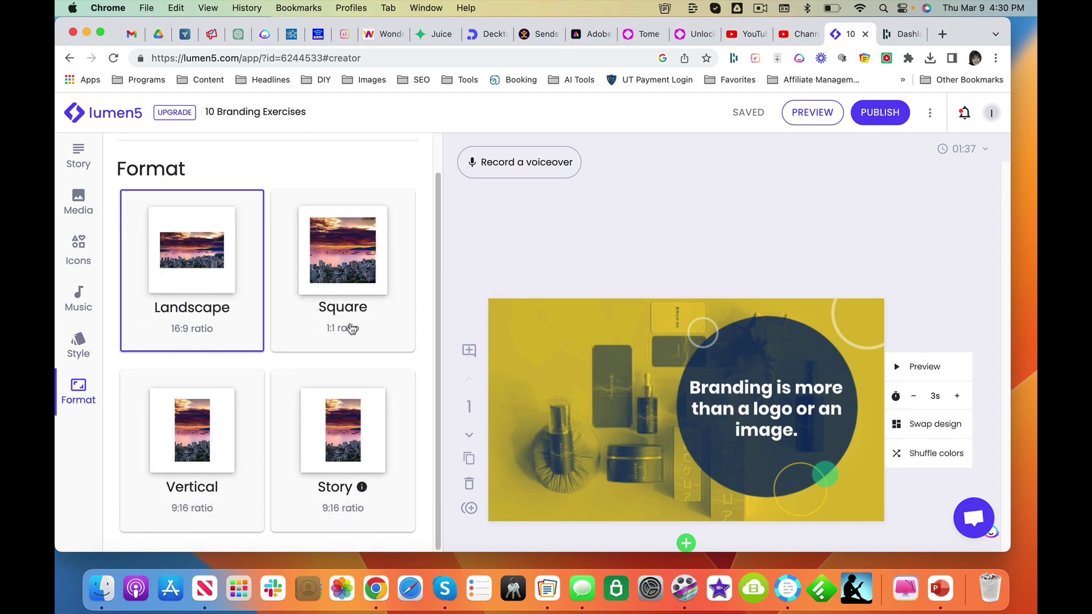
pyautogui.scroll(1, 348, 325)
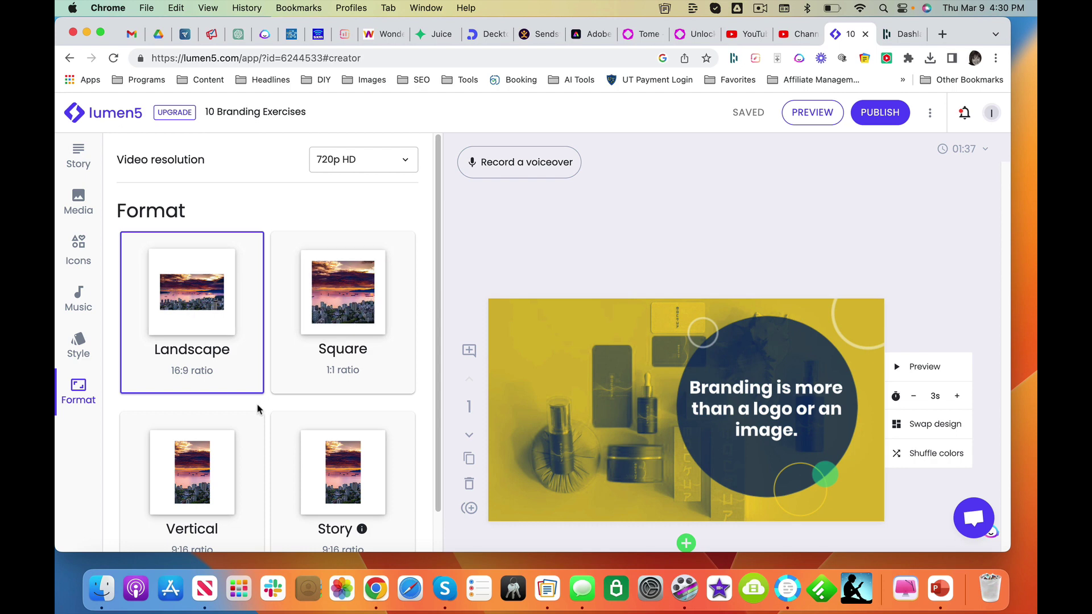